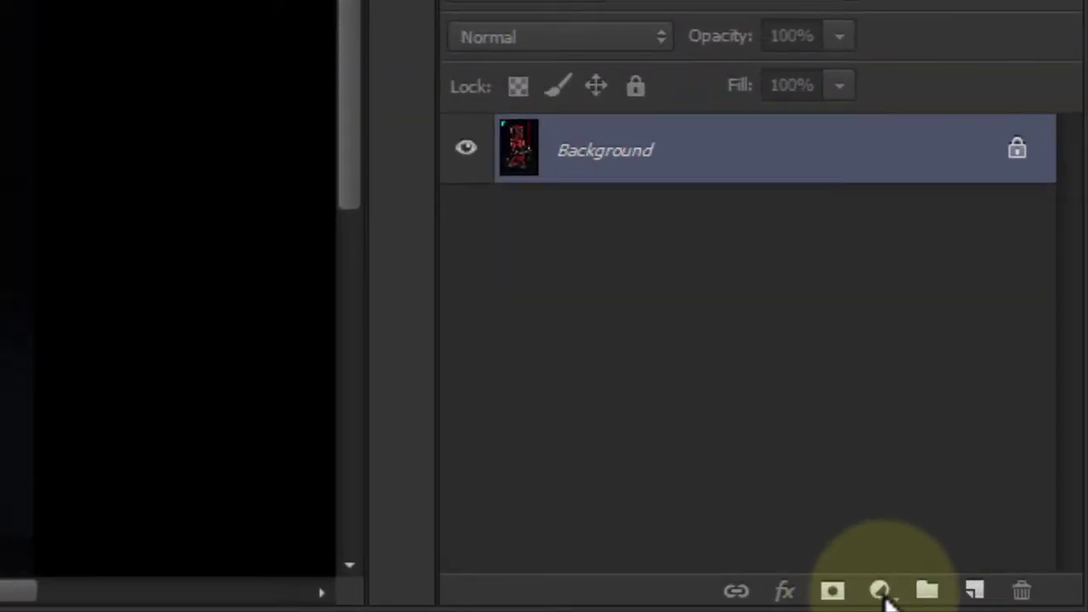
Add a Curves adjustment layer and dock its Properties panel with the upper panels.
left_click(881, 592)
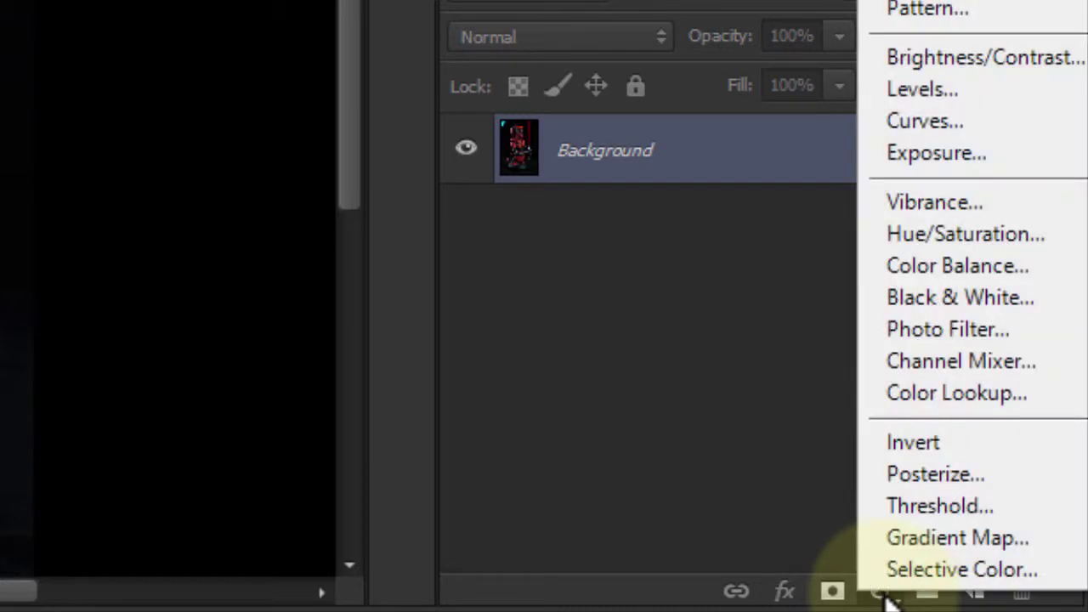
left_click(965, 117)
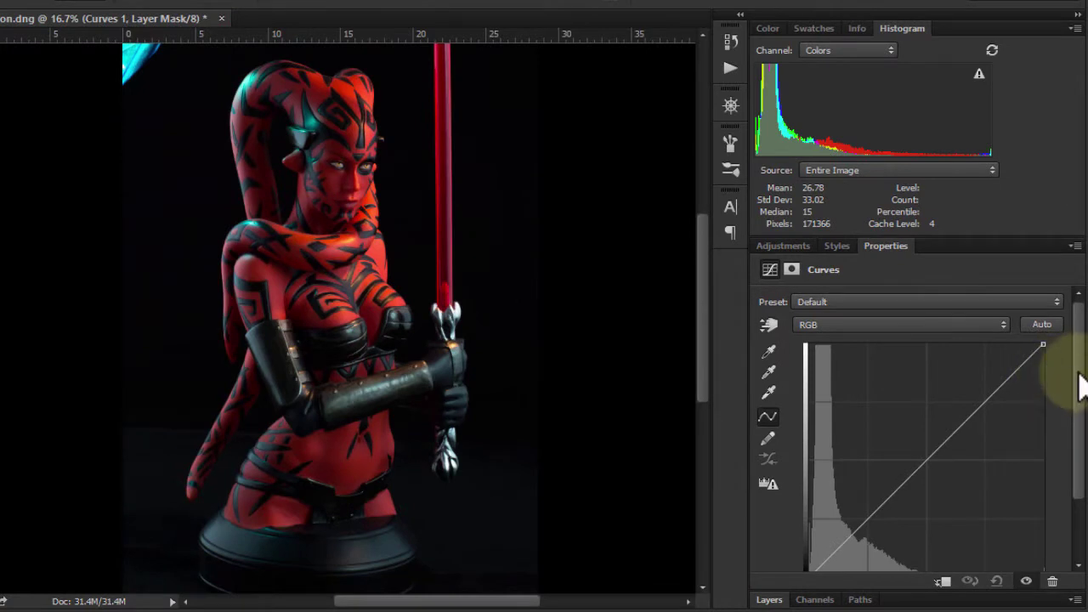
left_click_drag(1080, 352, 1079, 400)
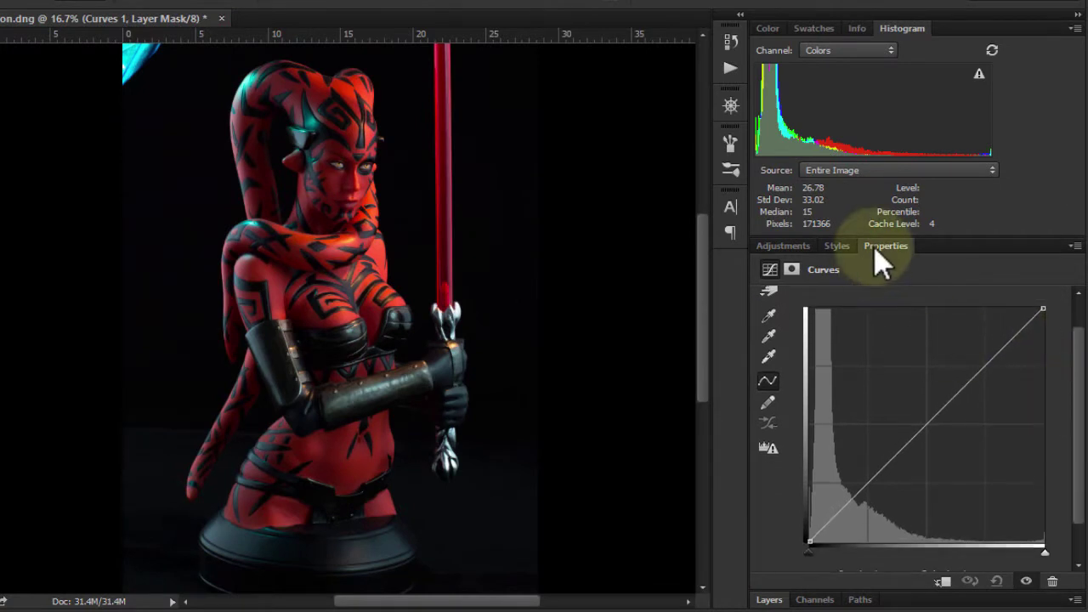
left_click_drag(875, 249, 905, 56)
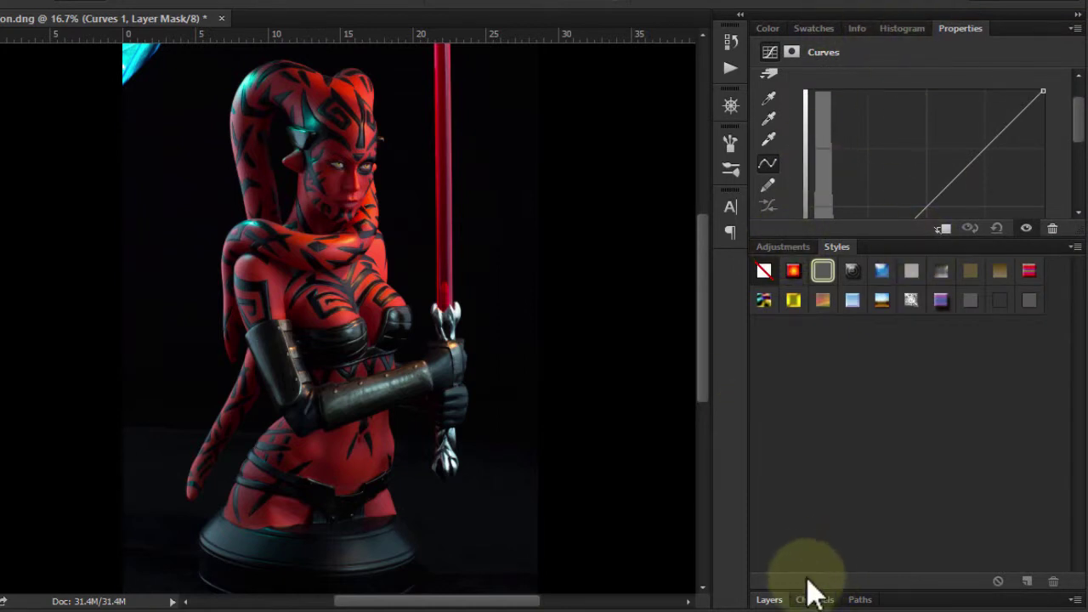
Bend the Curves 1 curve upward to brighten the photo and select its layer mask.
left_click(774, 599)
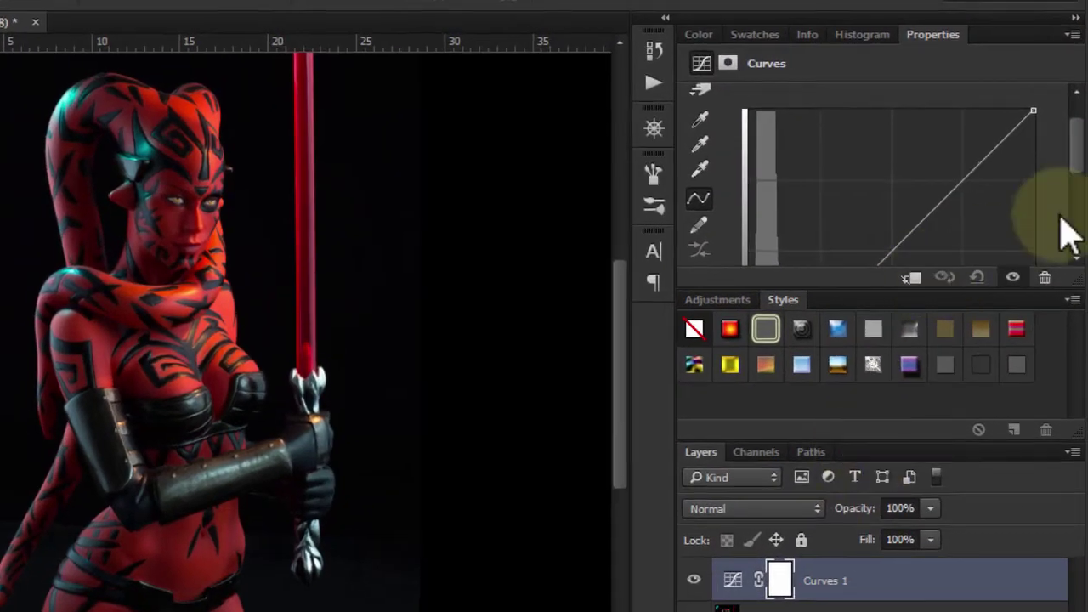
left_click_drag(1081, 165, 1078, 189)
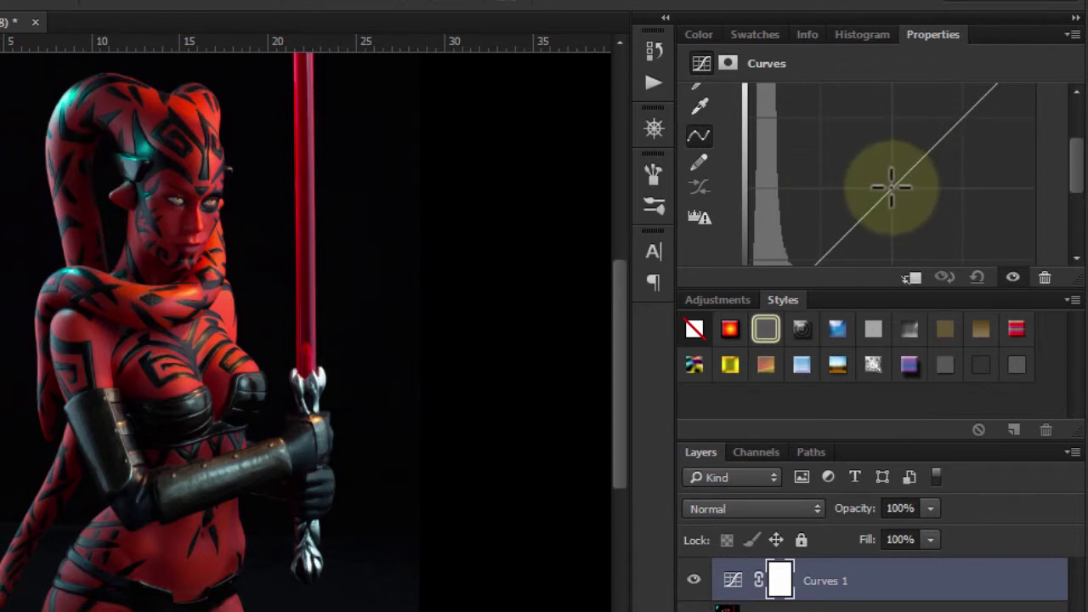
left_click_drag(891, 187, 873, 168)
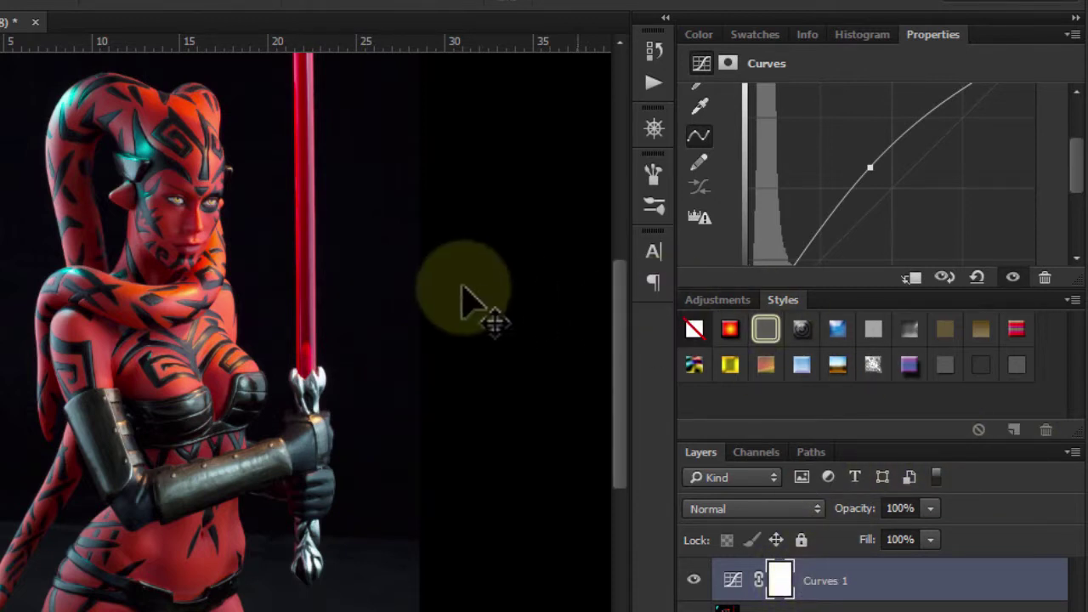
left_click(780, 585)
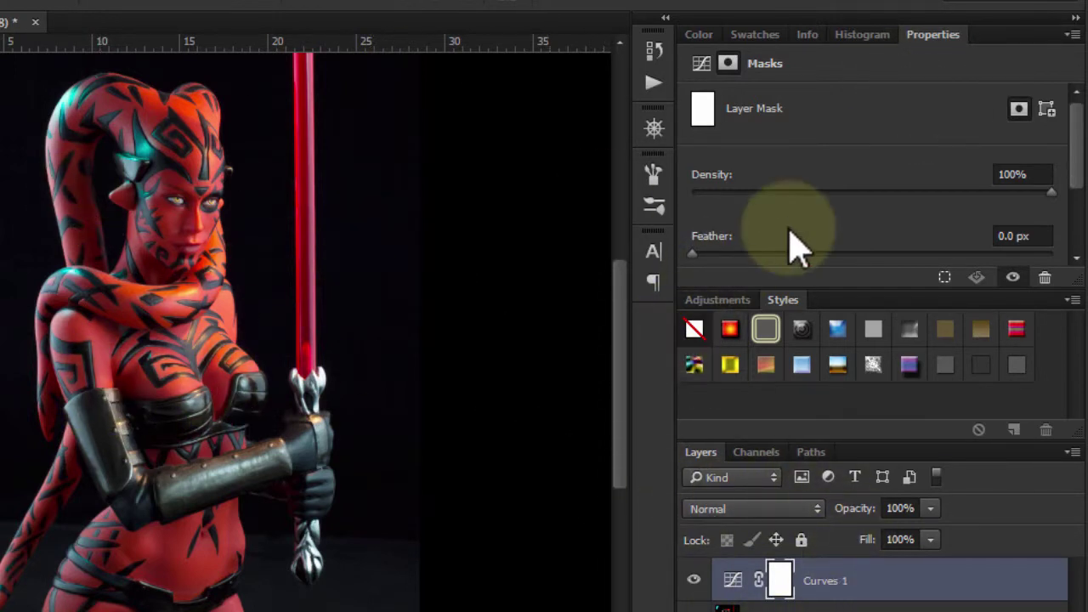
Fill the Curves 1 mask with black and rename the layer Dodge.
left_click_drag(850, 349, 785, 586)
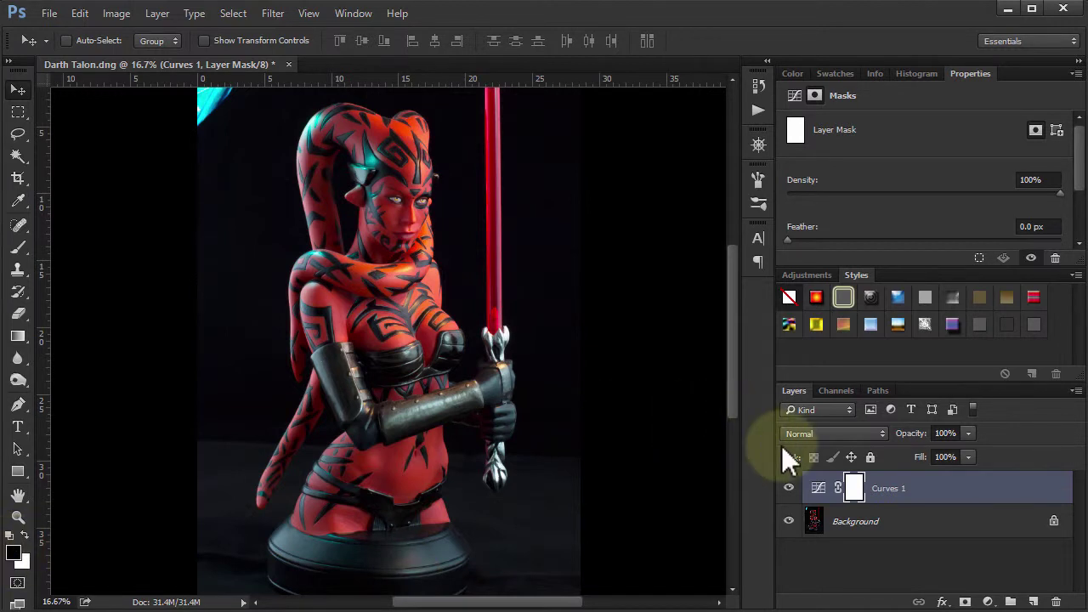
key("shift+BackSpace")
key("Return")
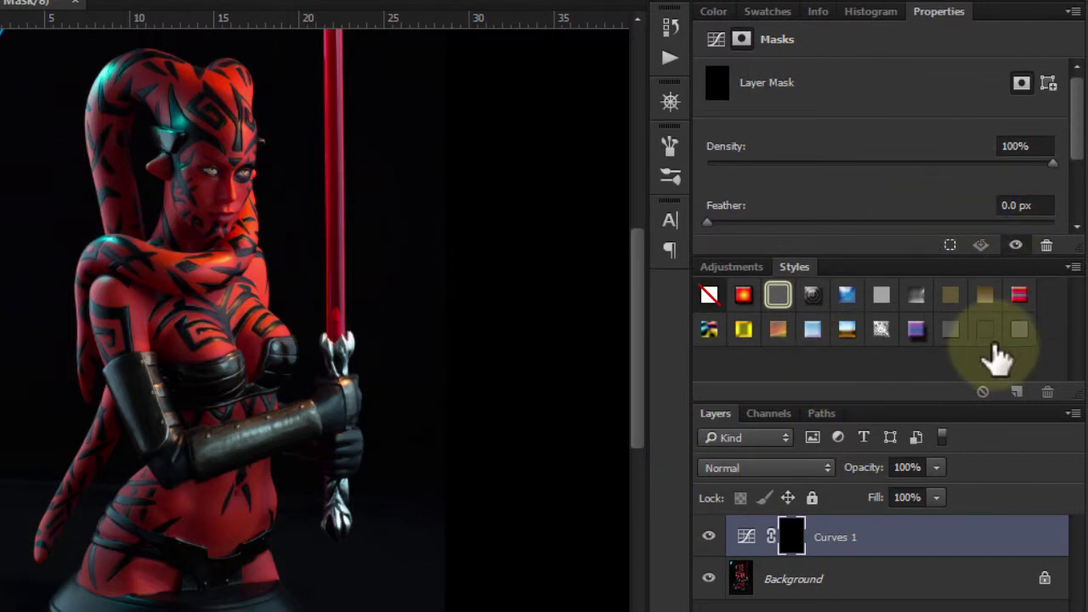
double_click(836, 537)
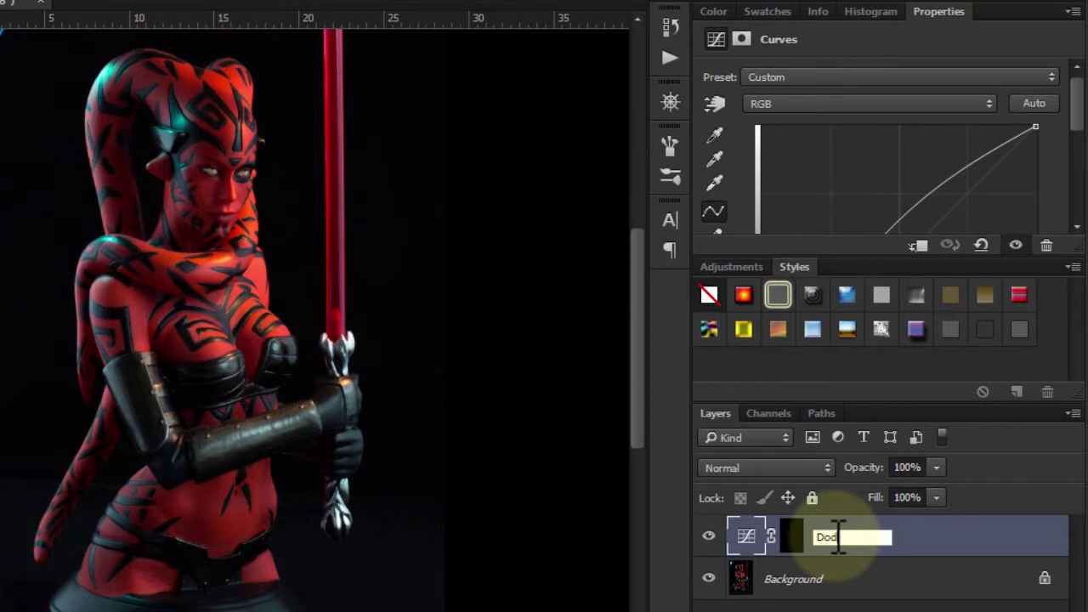
key("Return")
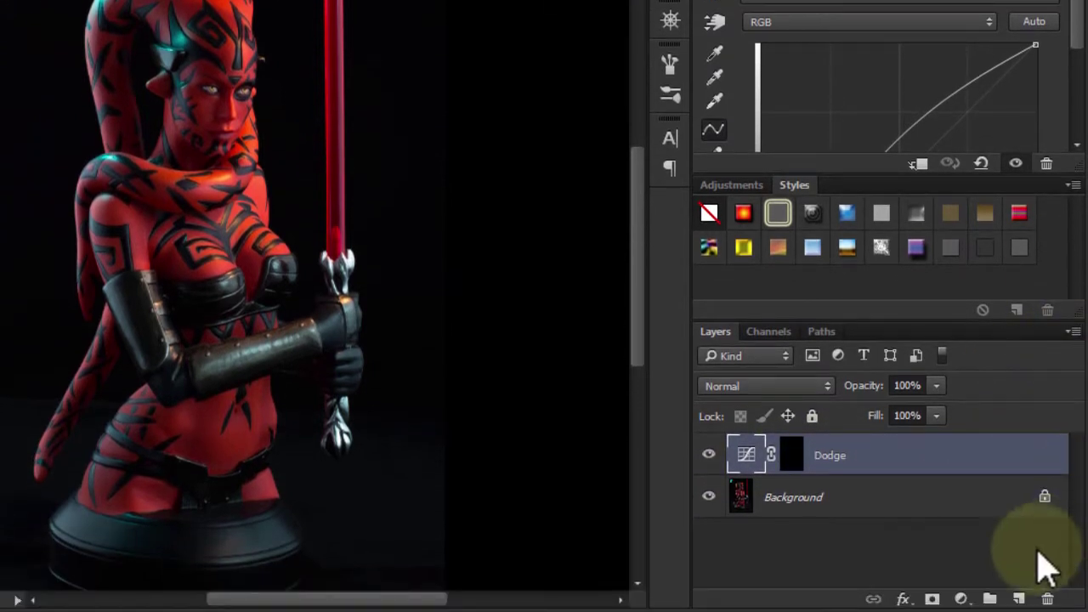
Add a second Curves layer with its curve pulled down to darken the image.
left_click(961, 599)
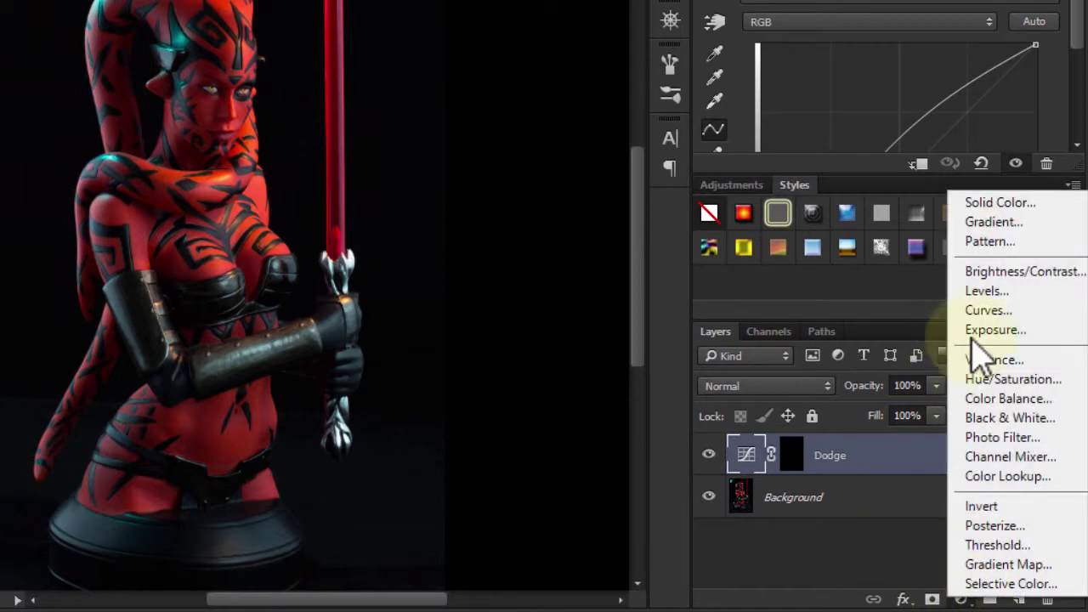
left_click(988, 311)
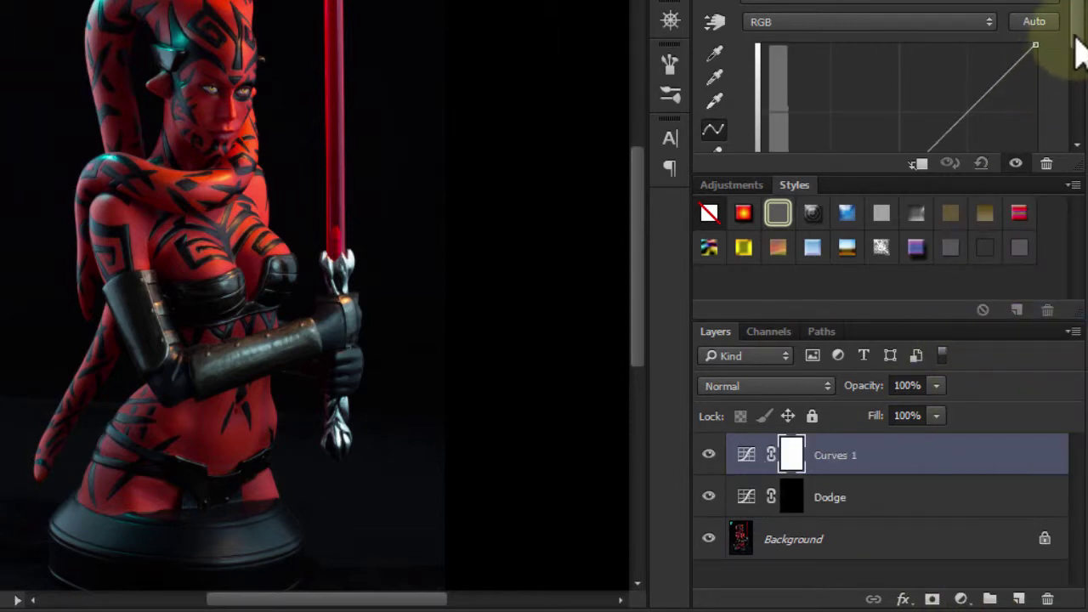
scroll(1078, 59, "down", 5)
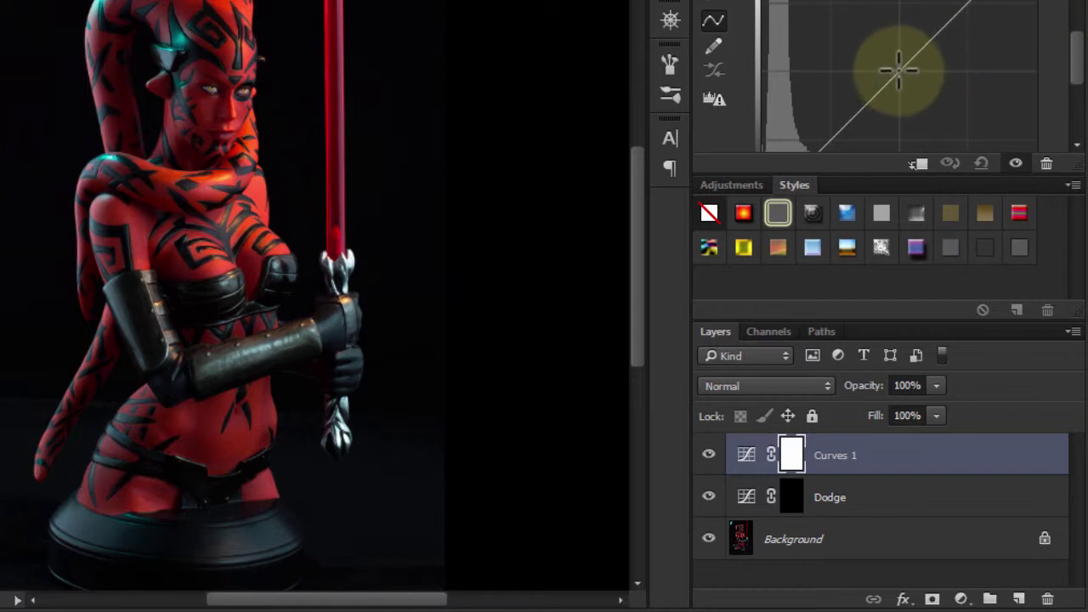
left_click_drag(901, 72, 917, 87)
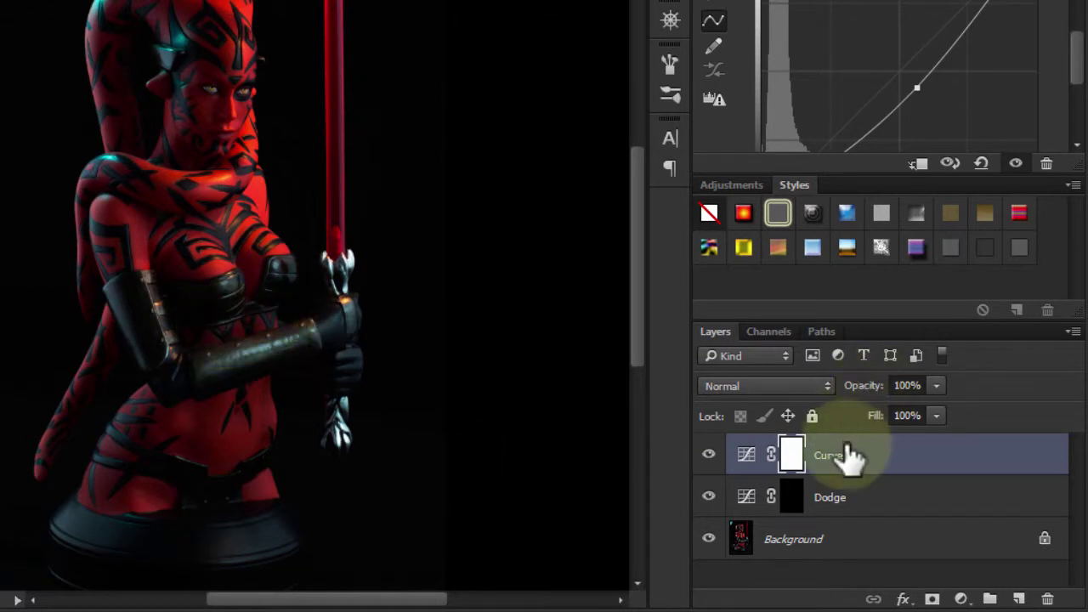
Fill the new layer's mask with black and rename the layer Burn.
left_click(793, 456)
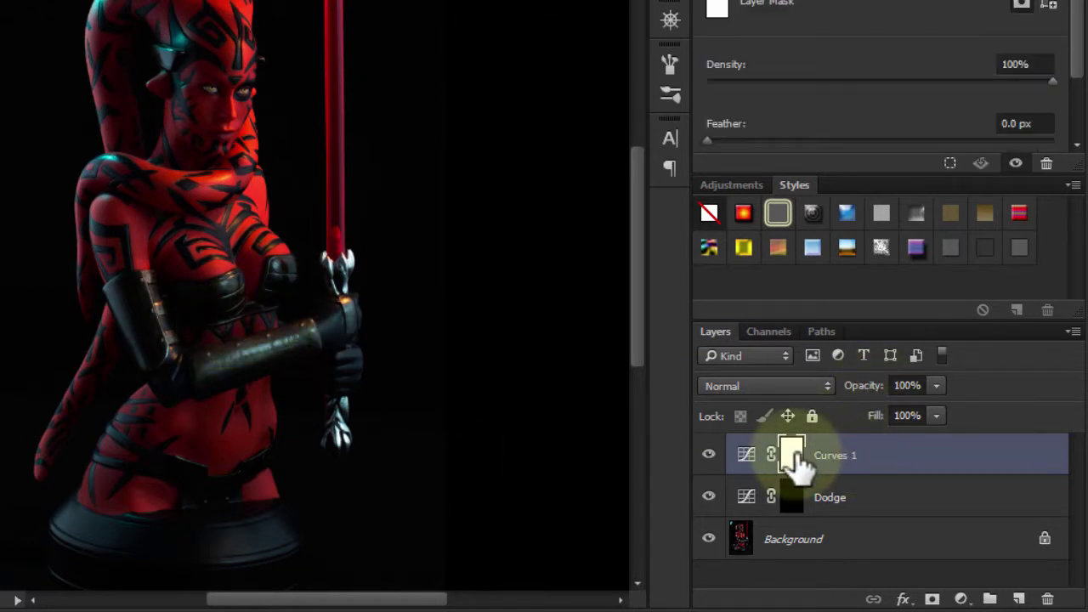
key("shift+F5")
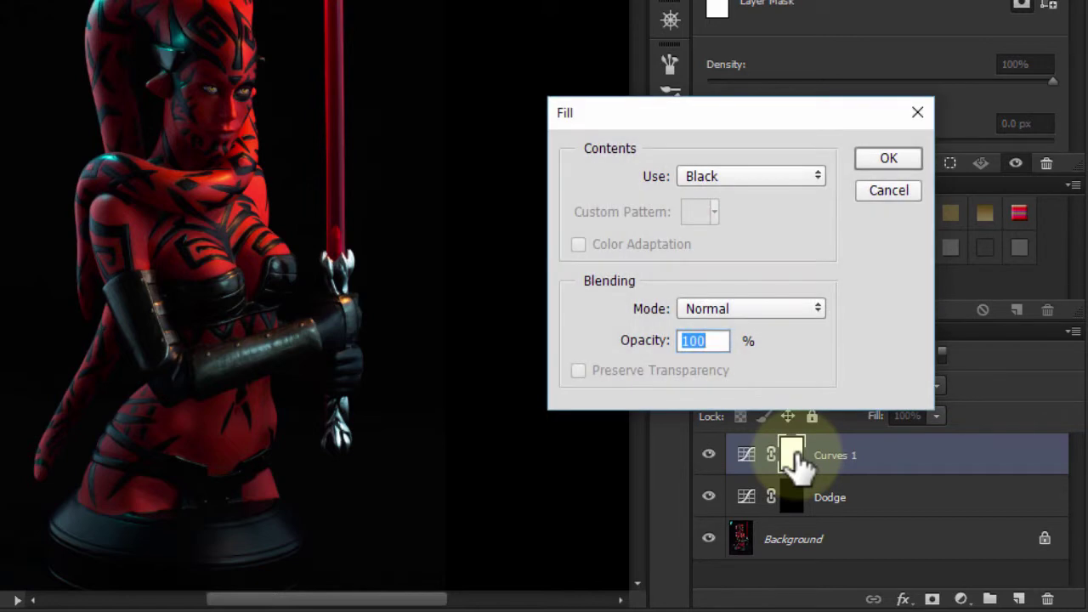
key("Return")
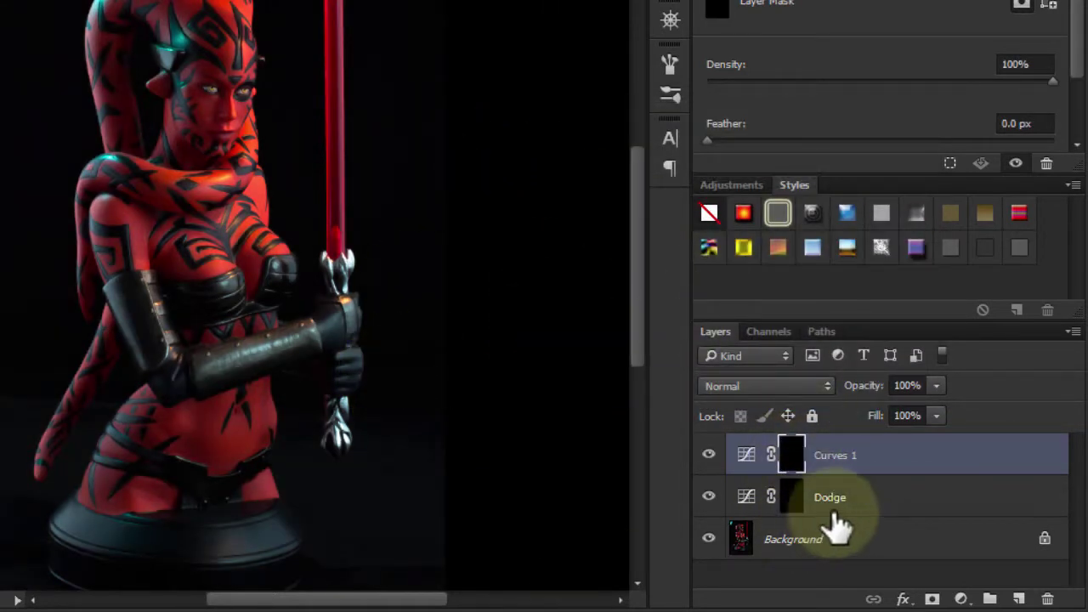
double_click(837, 457)
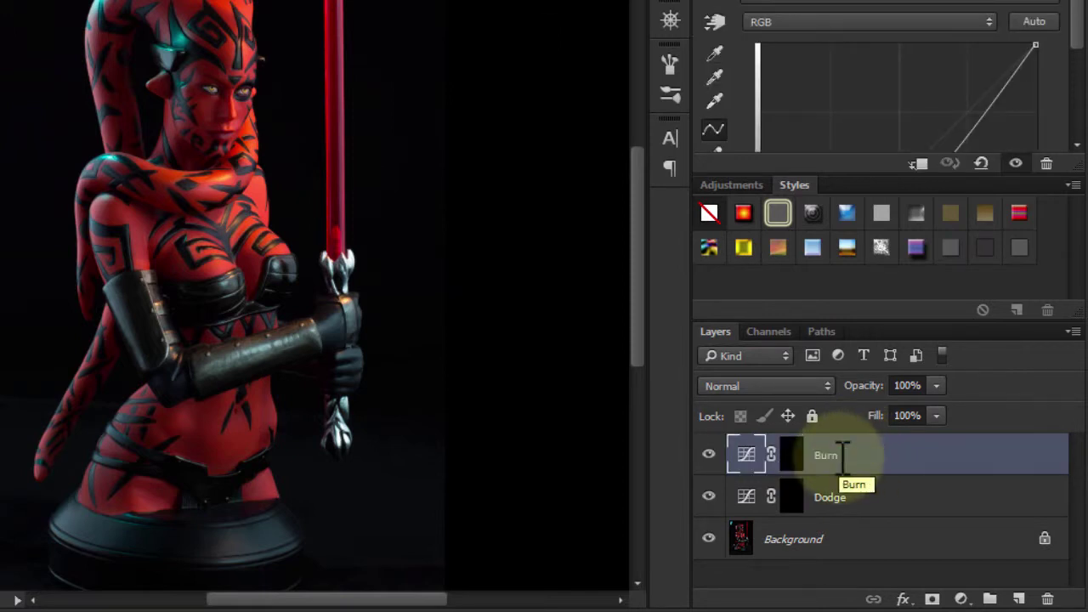
left_click(791, 459)
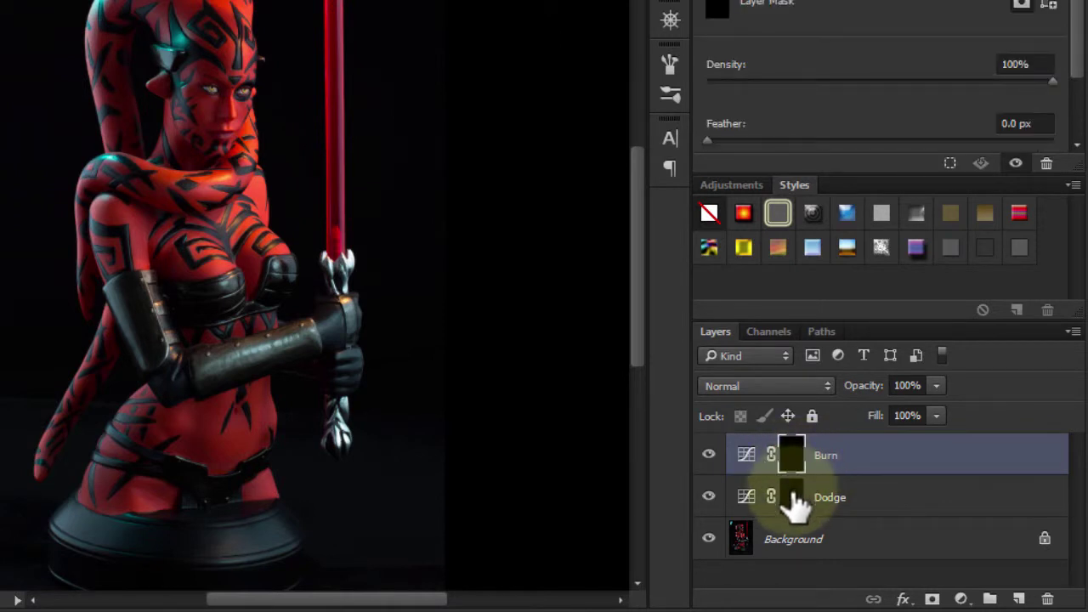
left_click(790, 493)
left_click(792, 463)
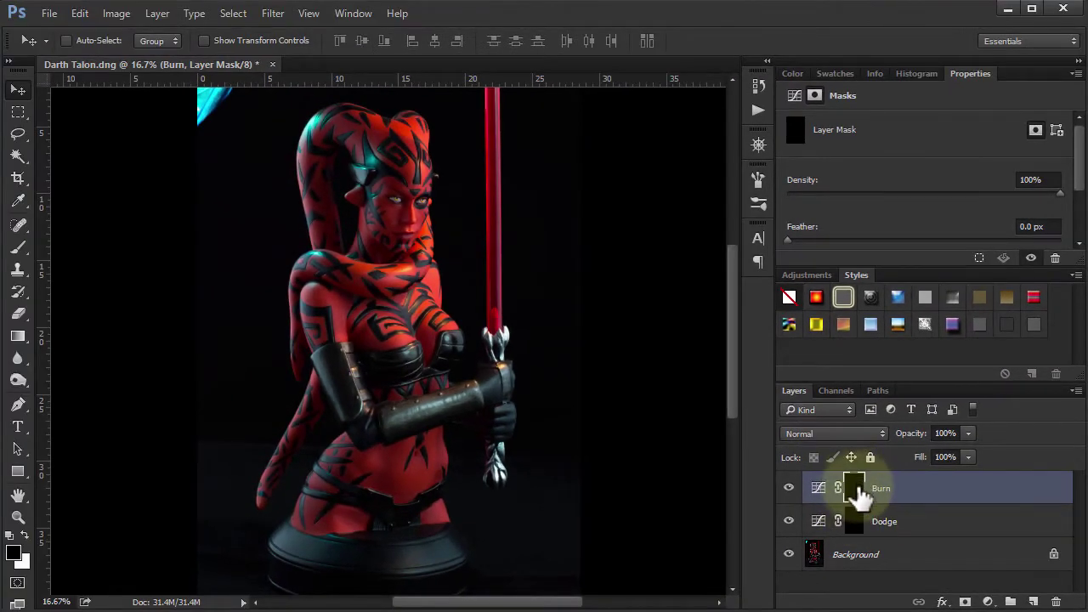
Switch to the Brush tool and make it a soft 0% hardness brush, resized from 1100 px to 300 px.
mouse_move(855, 491)
left_mouse_down()
mouse_move(391, 506)
mouse_move(85, 332)
mouse_move(34, 266)
left_mouse_up()
left_click(18, 248)
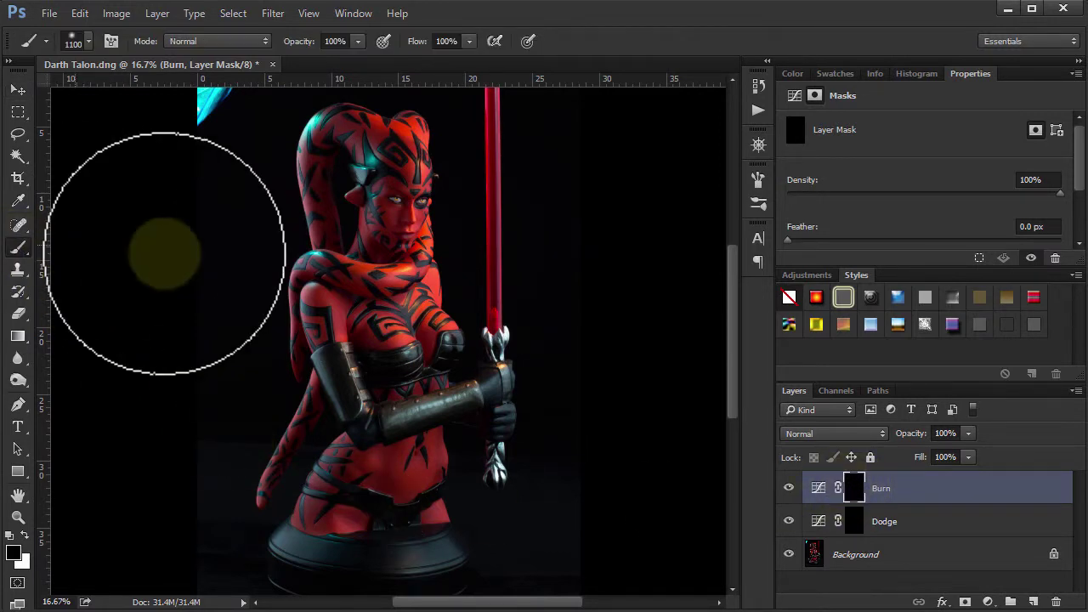
mouse_move(193, 167)
left_mouse_down()
mouse_move(377, 175)
mouse_move(589, 260)
mouse_move(430, 155)
mouse_move(145, 38)
left_mouse_up()
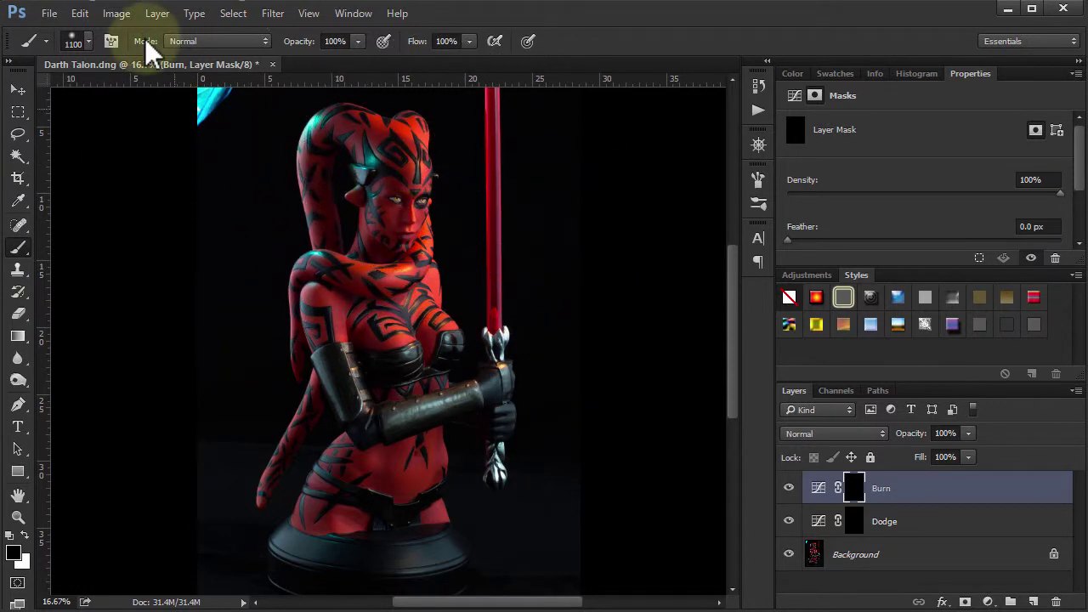
left_click(88, 43)
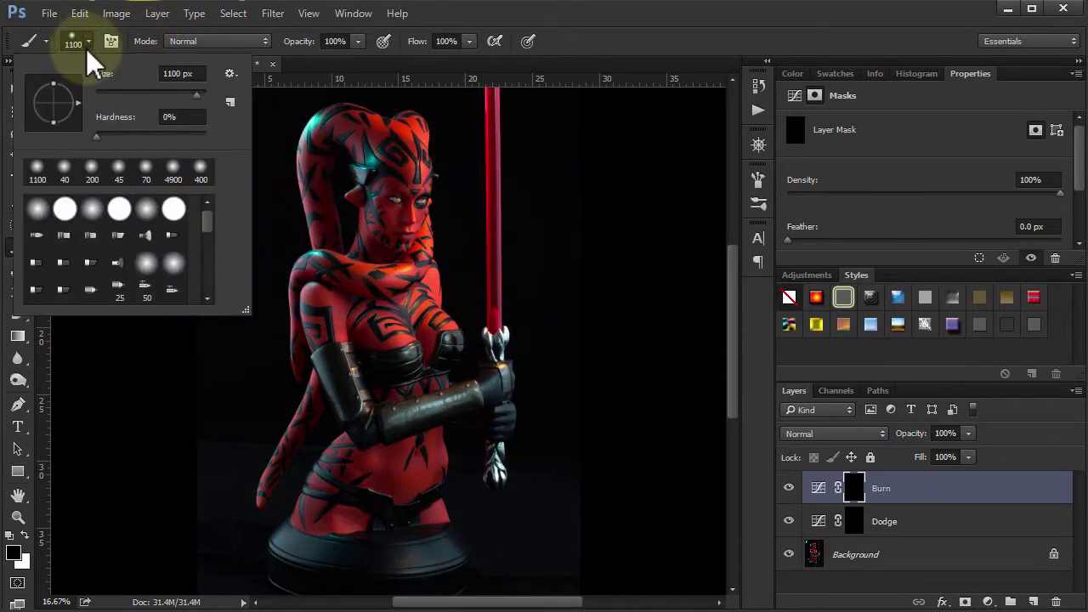
left_click_drag(168, 93, 150, 94)
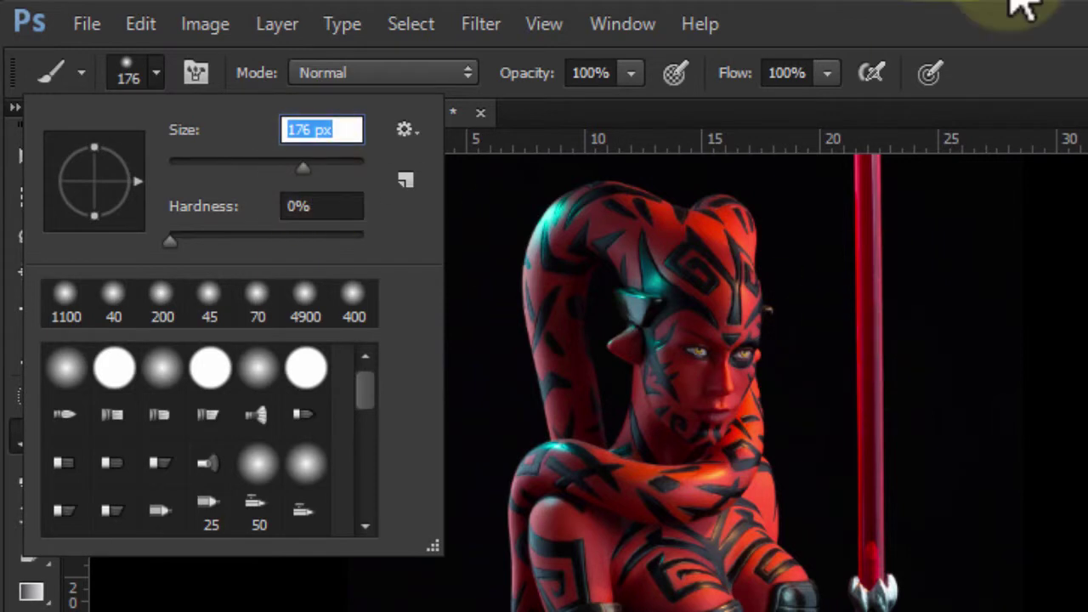
key("Return")
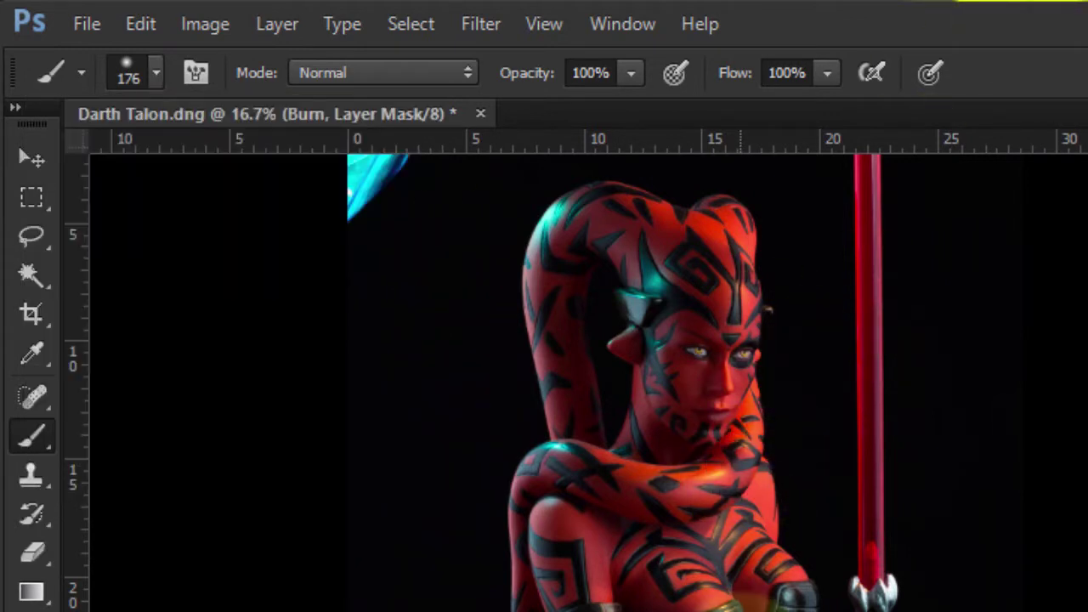
key("bracketright")
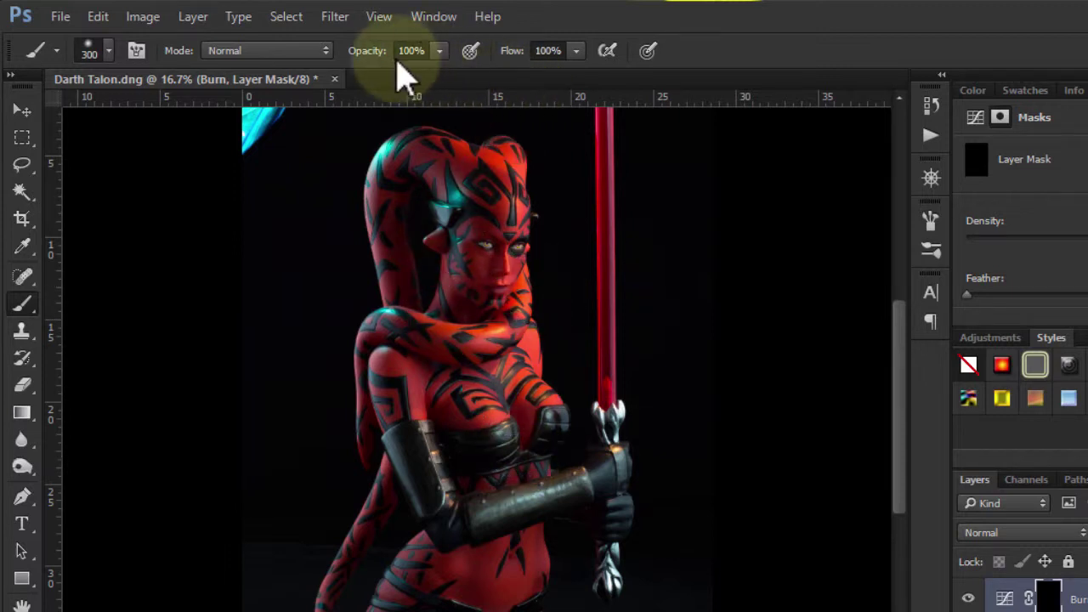
Set the brush flow to 4% and make white the foreground colour.
left_click(567, 50)
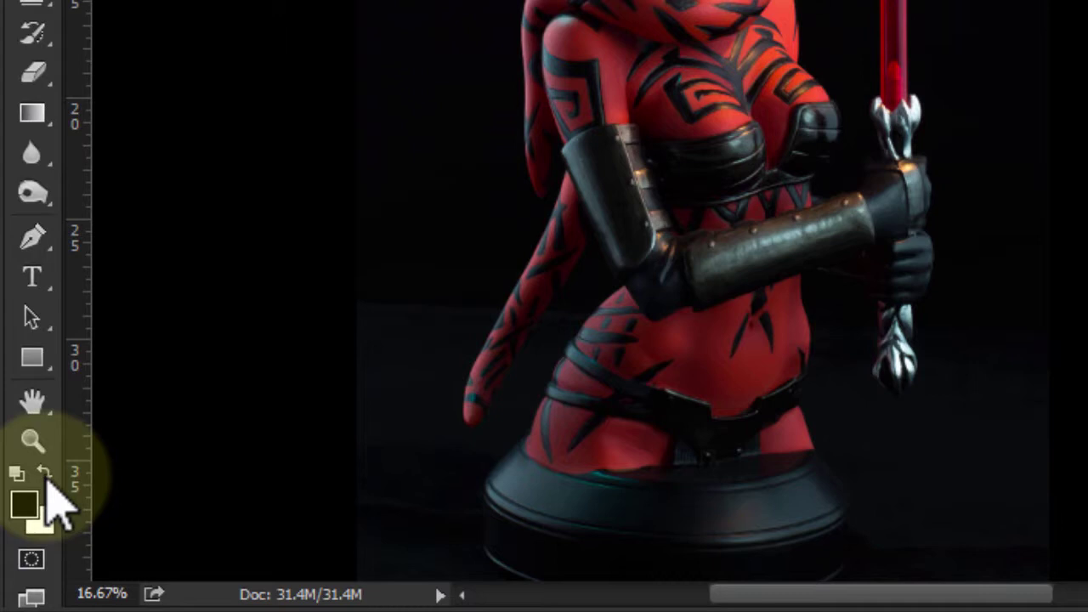
left_click(47, 478)
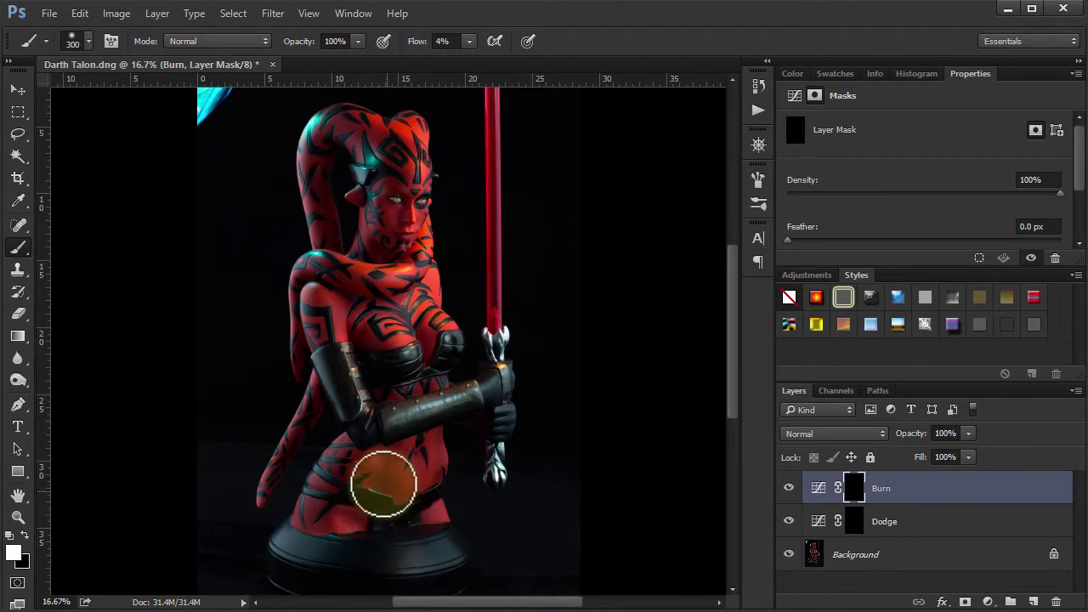
Burn shadows around the waist, compare with the Burn layer on and off, then undo the stroke.
mouse_move(385, 470)
left_mouse_down()
mouse_move(372, 517)
mouse_move(394, 459)
mouse_move(376, 505)
mouse_move(397, 473)
mouse_move(393, 451)
mouse_move(374, 472)
mouse_move(386, 492)
mouse_move(394, 463)
mouse_move(380, 460)
mouse_move(374, 511)
mouse_move(398, 582)
mouse_move(438, 581)
mouse_move(403, 467)
mouse_move(388, 477)
mouse_move(415, 525)
mouse_move(410, 494)
left_mouse_up()
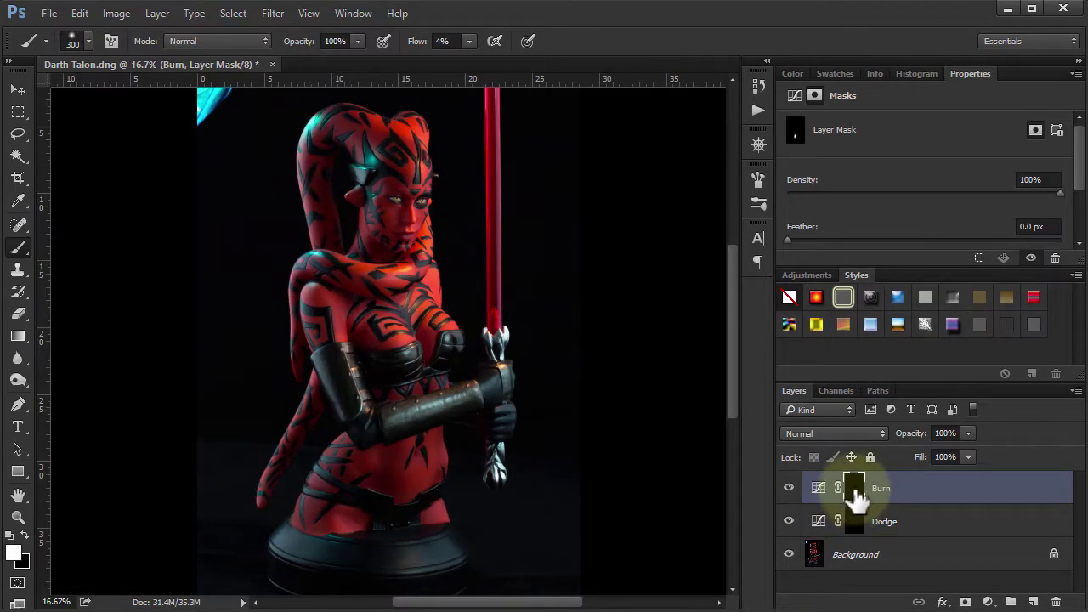
left_click(785, 490)
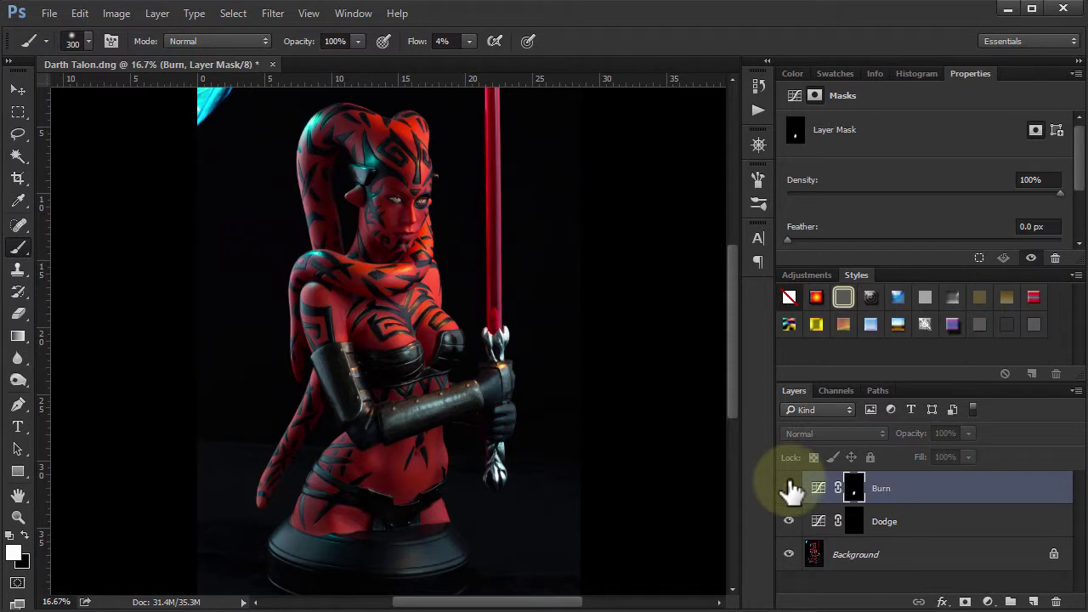
left_click(789, 488)
left_click(793, 487)
left_click(796, 486)
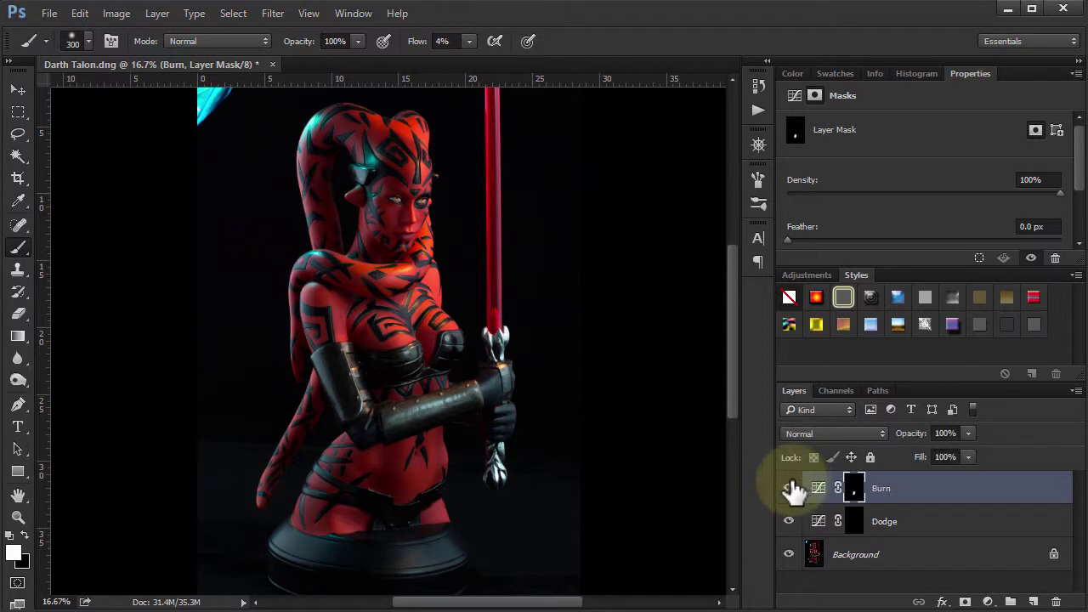
key("ctrl+alt+z")
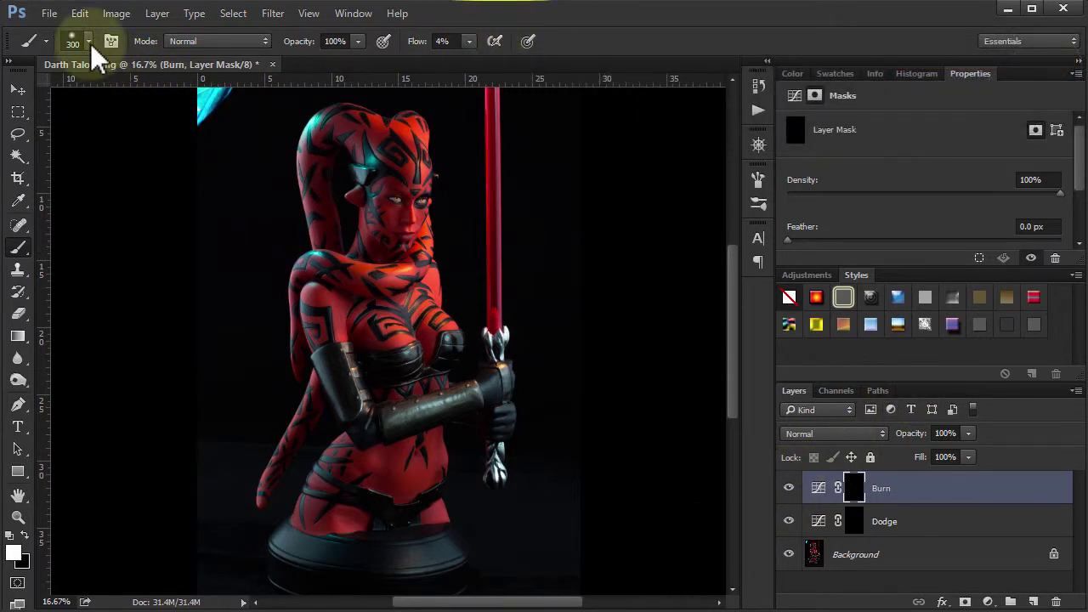
Recheck the brush settings and burn shadows near the base and across the belly and arm.
left_click(88, 41)
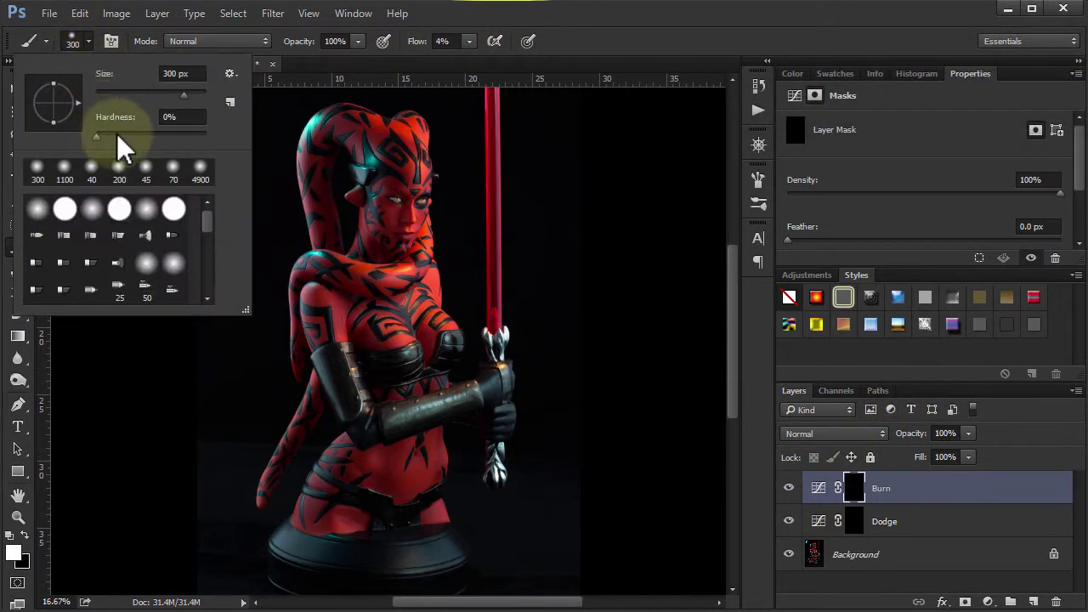
key("Return")
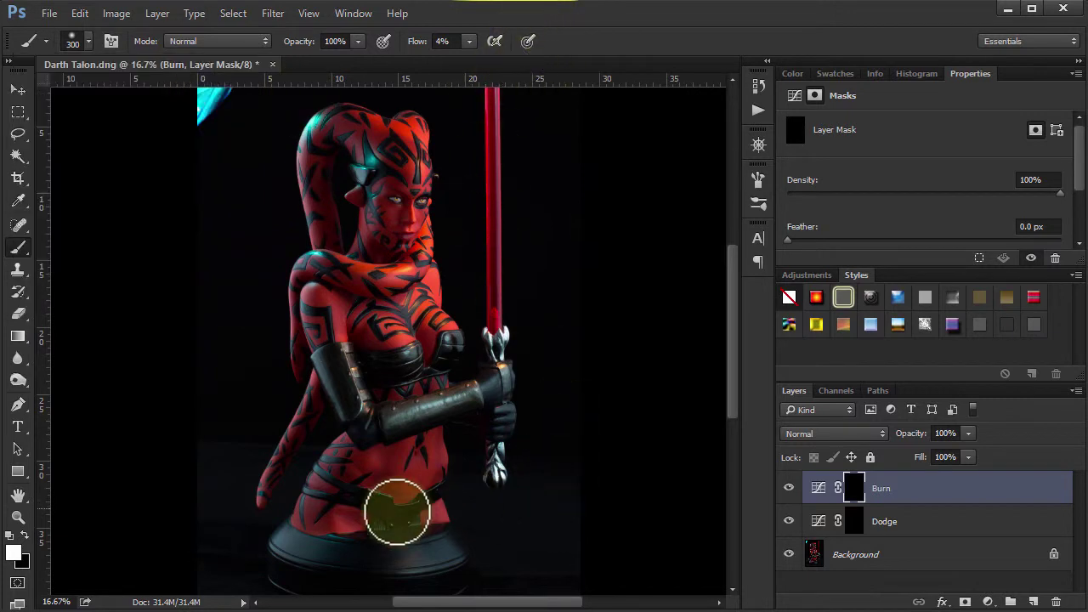
mouse_move(396, 510)
left_mouse_down()
mouse_move(431, 540)
mouse_move(568, 520)
mouse_move(437, 520)
mouse_move(376, 505)
mouse_move(389, 579)
mouse_move(386, 474)
mouse_move(379, 503)
mouse_move(379, 488)
mouse_move(386, 476)
mouse_move(376, 511)
mouse_move(393, 452)
mouse_move(421, 520)
mouse_move(440, 480)
mouse_move(432, 474)
mouse_move(430, 495)
mouse_move(437, 433)
mouse_move(354, 390)
mouse_move(357, 434)
mouse_move(336, 363)
mouse_move(336, 423)
mouse_move(268, 523)
mouse_move(292, 482)
mouse_move(279, 478)
mouse_move(321, 407)
mouse_move(306, 305)
mouse_move(329, 219)
mouse_move(331, 156)
mouse_move(347, 206)
mouse_move(397, 227)
mouse_move(385, 170)
mouse_move(461, 430)
mouse_move(500, 416)
mouse_move(515, 435)
mouse_move(486, 420)
mouse_move(486, 396)
mouse_move(434, 403)
mouse_move(370, 383)
mouse_move(372, 364)
mouse_move(362, 366)
mouse_move(444, 368)
mouse_move(434, 392)
mouse_move(446, 407)
mouse_move(445, 474)
left_mouse_up()
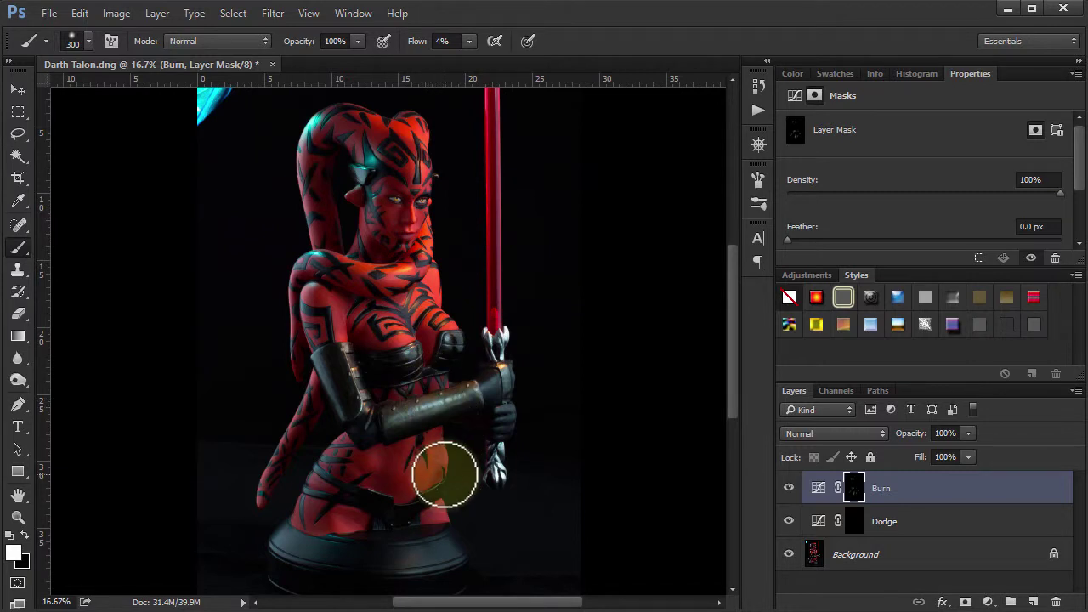
mouse_move(445, 475)
left_mouse_down()
mouse_move(638, 510)
mouse_move(417, 381)
mouse_move(428, 349)
mouse_move(363, 362)
left_mouse_up()
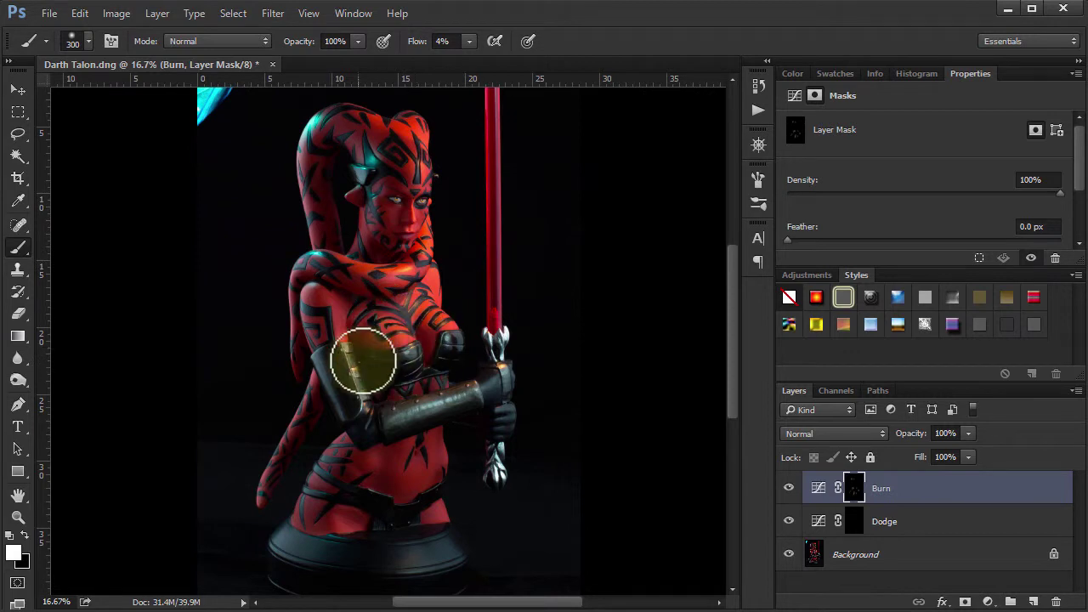
Paint highlights over the chest, face and top of the head on the Dodge mask.
left_click(854, 524)
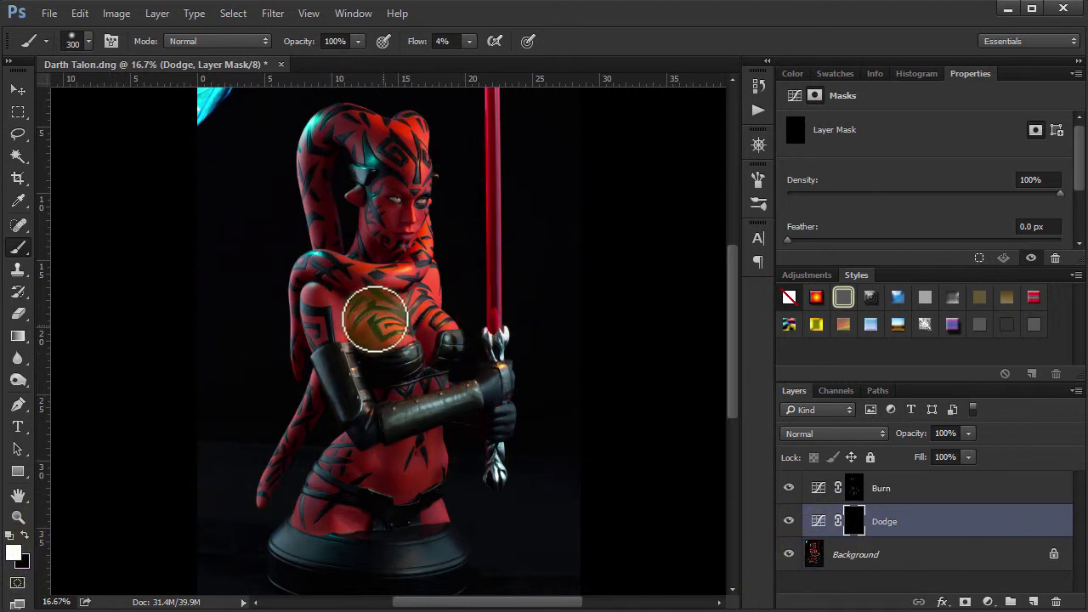
mouse_move(375, 319)
left_mouse_down()
mouse_move(459, 325)
mouse_move(445, 329)
mouse_move(411, 304)
mouse_move(445, 322)
mouse_move(433, 312)
mouse_move(428, 326)
mouse_move(409, 284)
mouse_move(375, 276)
mouse_move(428, 260)
mouse_move(394, 284)
left_mouse_up()
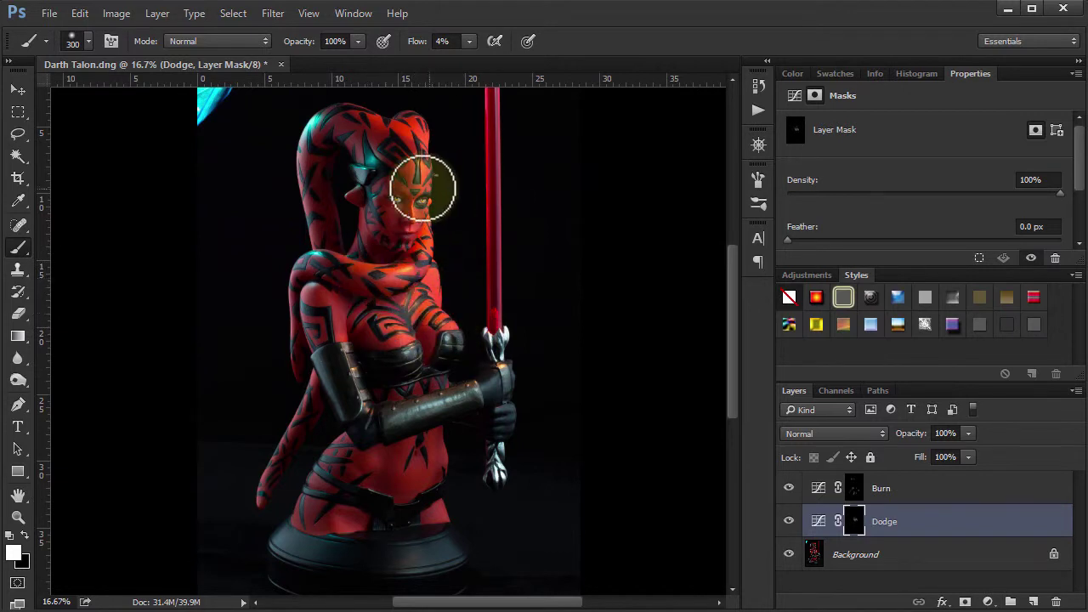
mouse_move(423, 187)
left_mouse_down()
mouse_move(407, 241)
mouse_move(423, 133)
mouse_move(407, 153)
mouse_move(326, 127)
mouse_move(312, 215)
mouse_move(318, 284)
mouse_move(297, 295)
mouse_move(329, 246)
mouse_move(311, 304)
mouse_move(331, 283)
mouse_move(321, 329)
mouse_move(338, 431)
mouse_move(268, 525)
mouse_move(262, 482)
mouse_move(323, 395)
mouse_move(295, 538)
mouse_move(355, 444)
mouse_move(307, 519)
mouse_move(375, 481)
mouse_move(401, 501)
mouse_move(419, 447)
mouse_move(414, 473)
mouse_move(383, 501)
mouse_move(367, 457)
mouse_move(431, 527)
mouse_move(441, 452)
mouse_move(388, 419)
mouse_move(514, 376)
mouse_move(495, 327)
mouse_move(390, 231)
mouse_move(420, 207)
mouse_move(402, 162)
mouse_move(427, 204)
mouse_move(410, 180)
mouse_move(415, 207)
mouse_move(373, 208)
mouse_move(400, 423)
left_mouse_up()
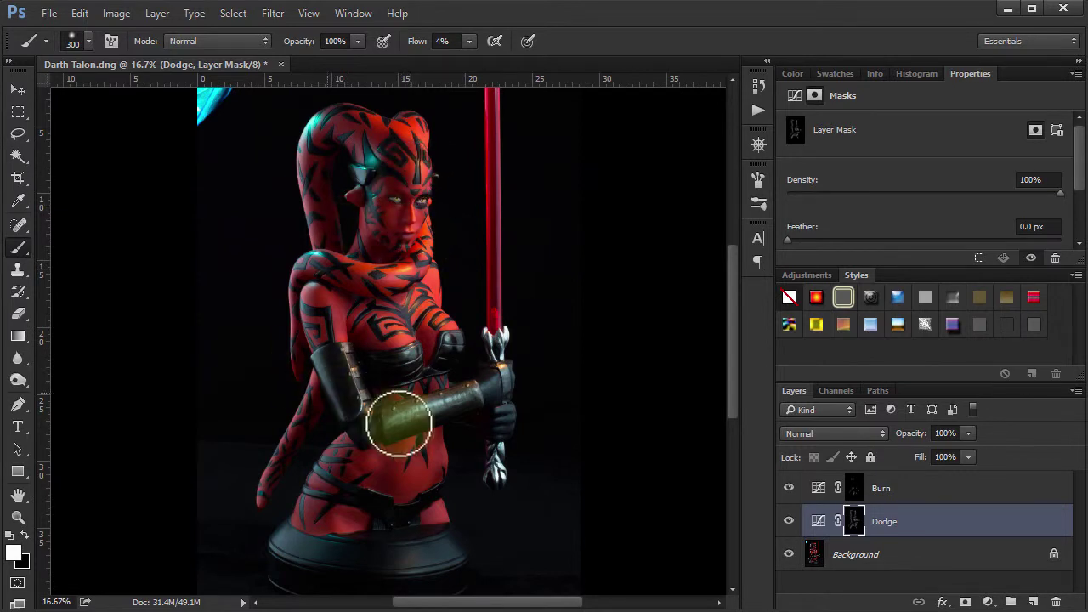
Compare the image with Dodge on and off, then move the Dodge layer above Burn.
left_click(789, 521)
left_click(790, 521)
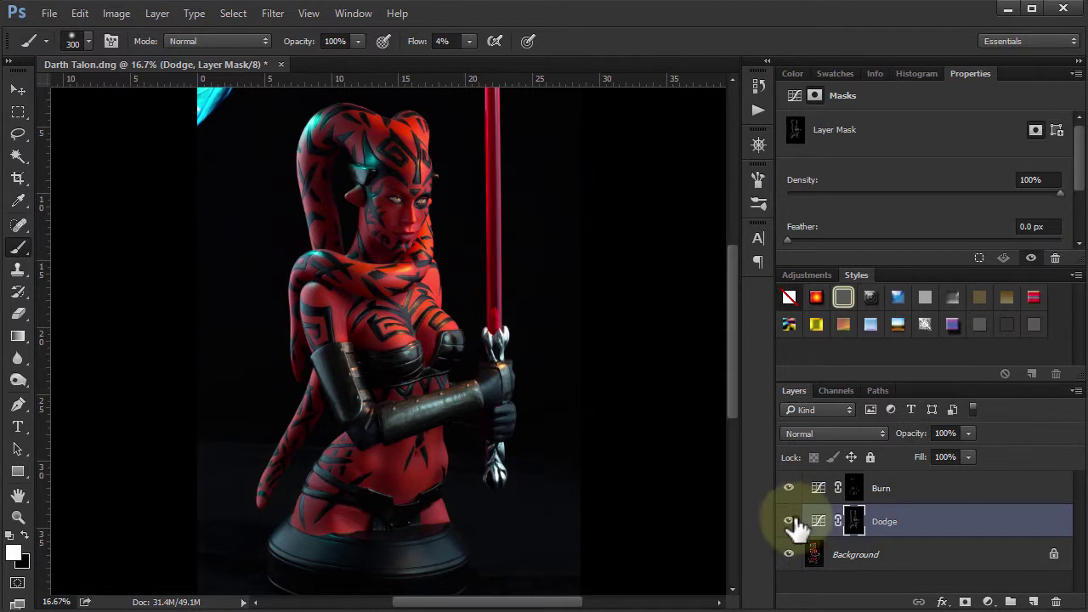
left_click(790, 521)
left_click(792, 521)
left_click(794, 521)
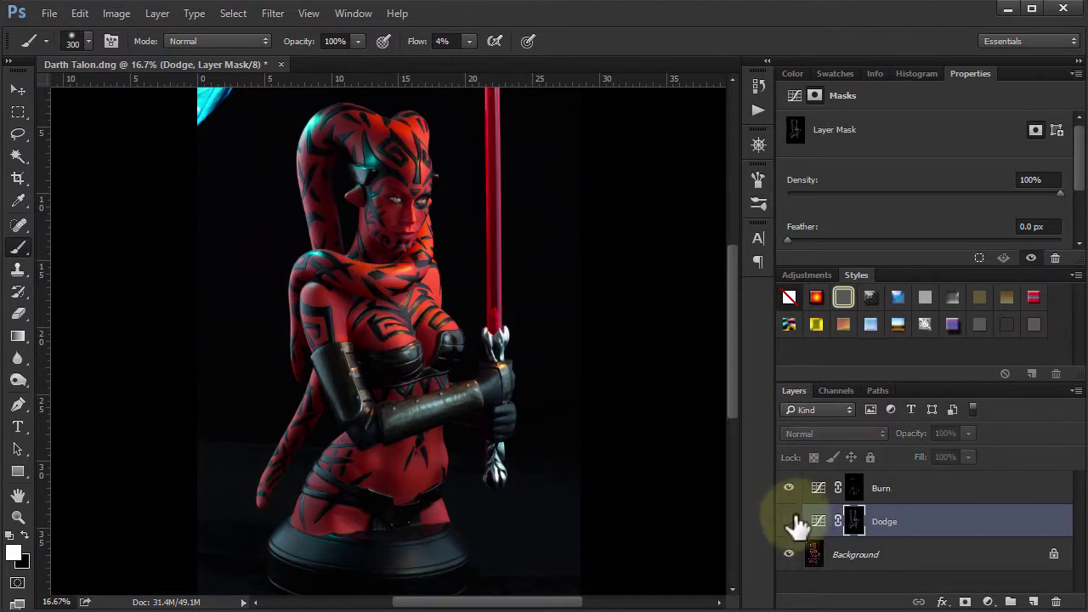
left_click(790, 521)
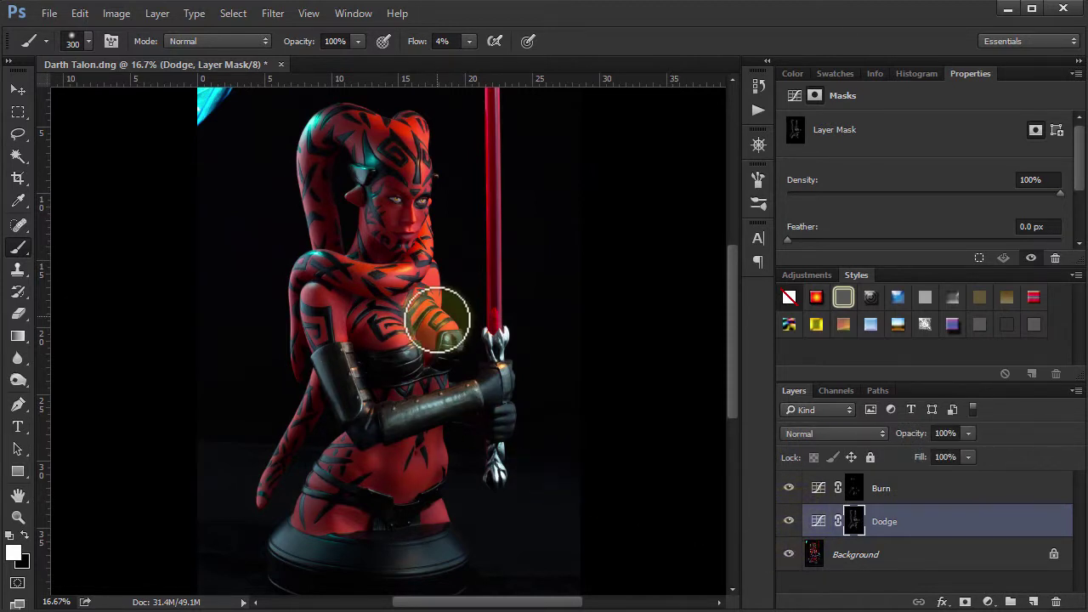
key("ctrl+bracketright")
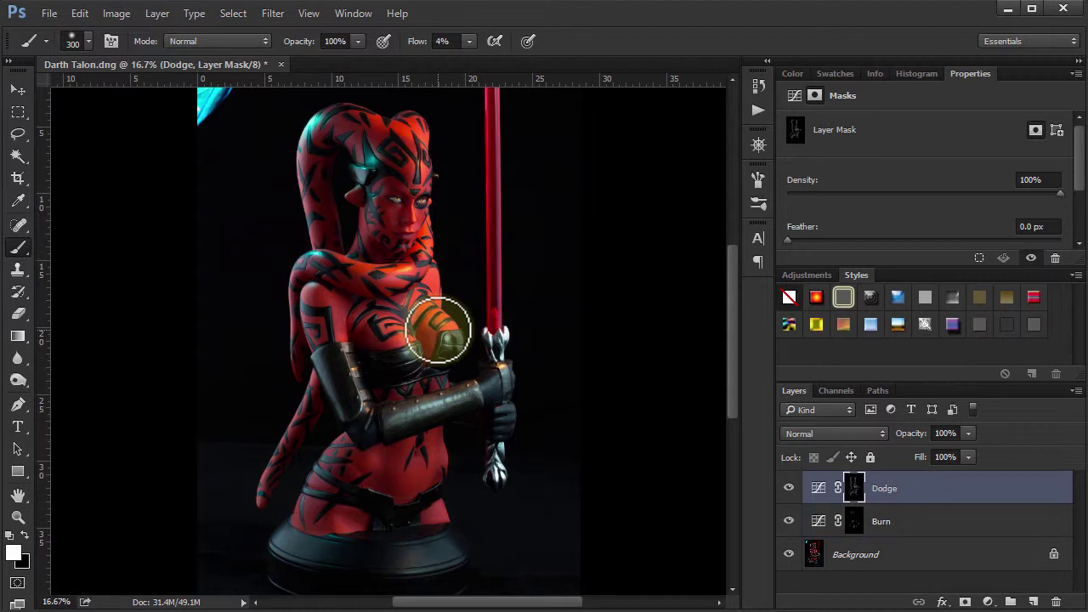
Dodge the nose, the teal highlight above the ear, the left head-tail and the shoulder.
scroll(438, 331, "up", 3)
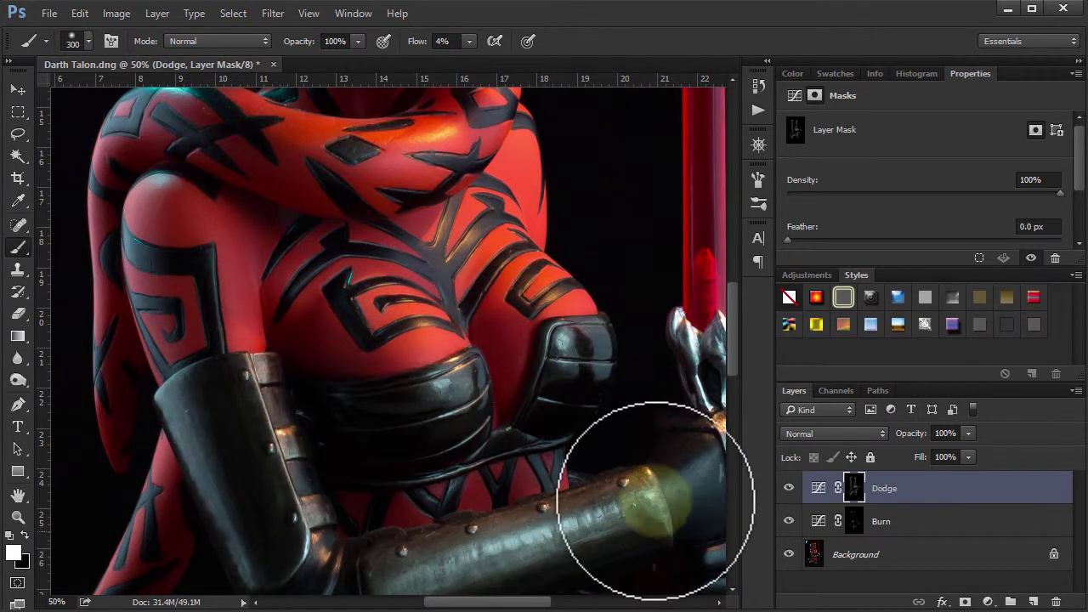
left_click_drag(738, 346, 732, 278)
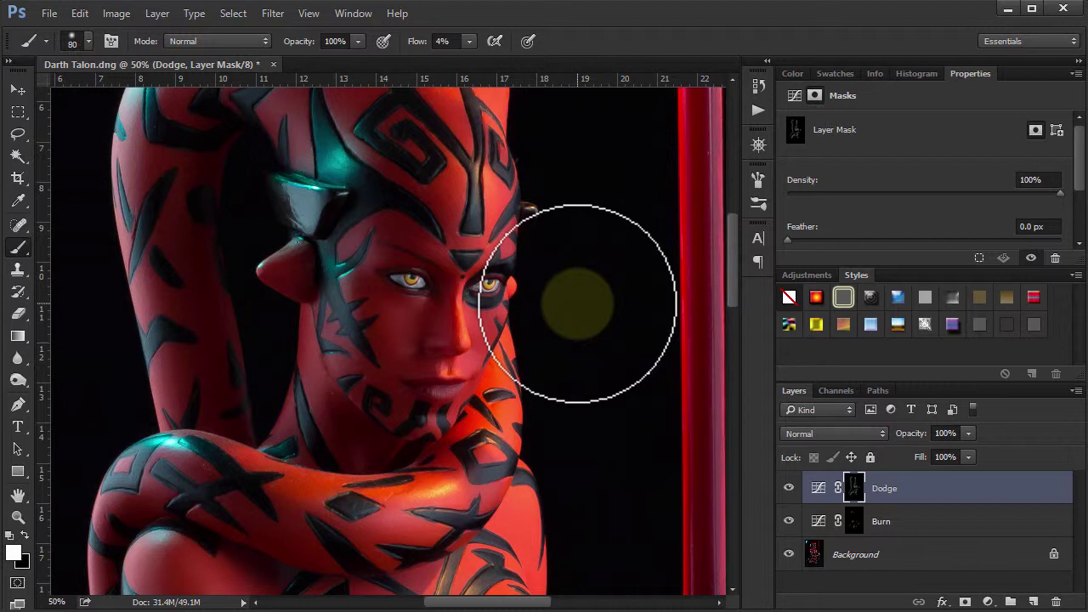
mouse_move(484, 376)
left_mouse_down()
mouse_move(454, 337)
mouse_move(468, 342)
mouse_move(458, 282)
mouse_move(465, 385)
mouse_move(477, 388)
mouse_move(449, 372)
mouse_move(430, 407)
mouse_move(426, 389)
mouse_move(459, 390)
mouse_move(437, 384)
mouse_move(430, 293)
mouse_move(407, 285)
mouse_move(406, 271)
mouse_move(501, 297)
left_mouse_up()
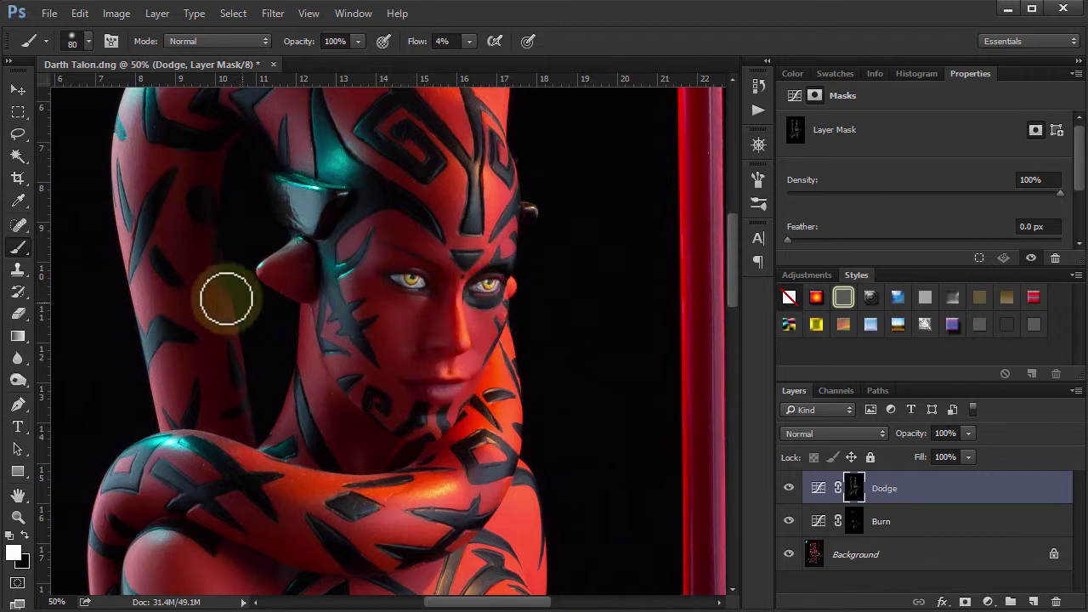
mouse_move(260, 260)
left_mouse_down()
mouse_move(311, 207)
mouse_move(307, 187)
mouse_move(343, 161)
mouse_move(337, 153)
mouse_move(499, 175)
mouse_move(481, 205)
mouse_move(498, 190)
mouse_move(159, 406)
left_mouse_up()
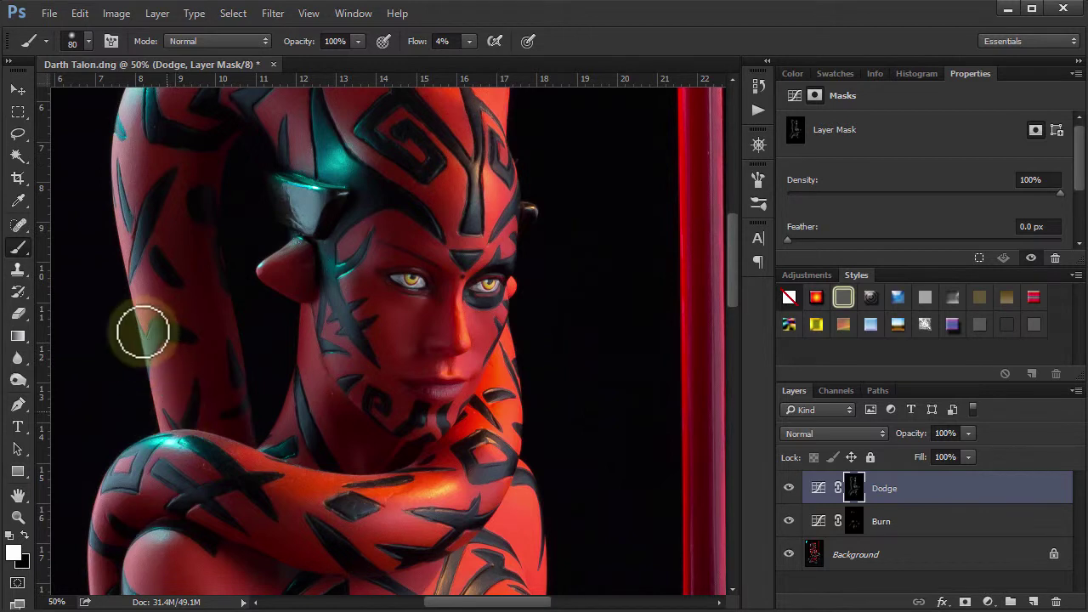
mouse_move(143, 332)
left_mouse_down()
mouse_move(124, 271)
mouse_move(116, 153)
mouse_move(132, 134)
mouse_move(141, 158)
left_mouse_up()
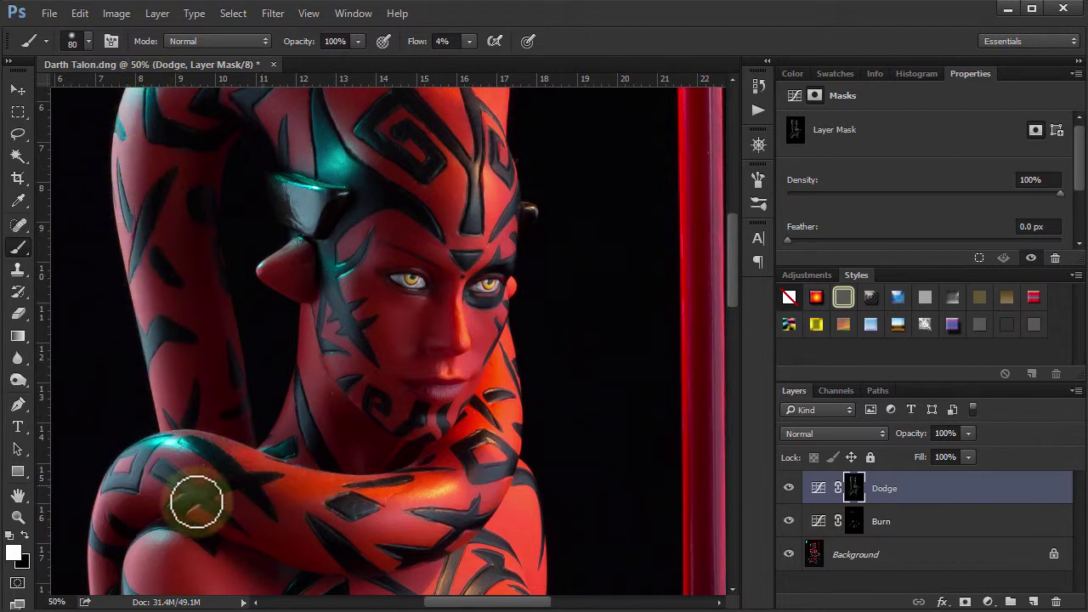
mouse_move(196, 502)
left_mouse_down()
mouse_move(186, 454)
mouse_move(114, 464)
left_mouse_up()
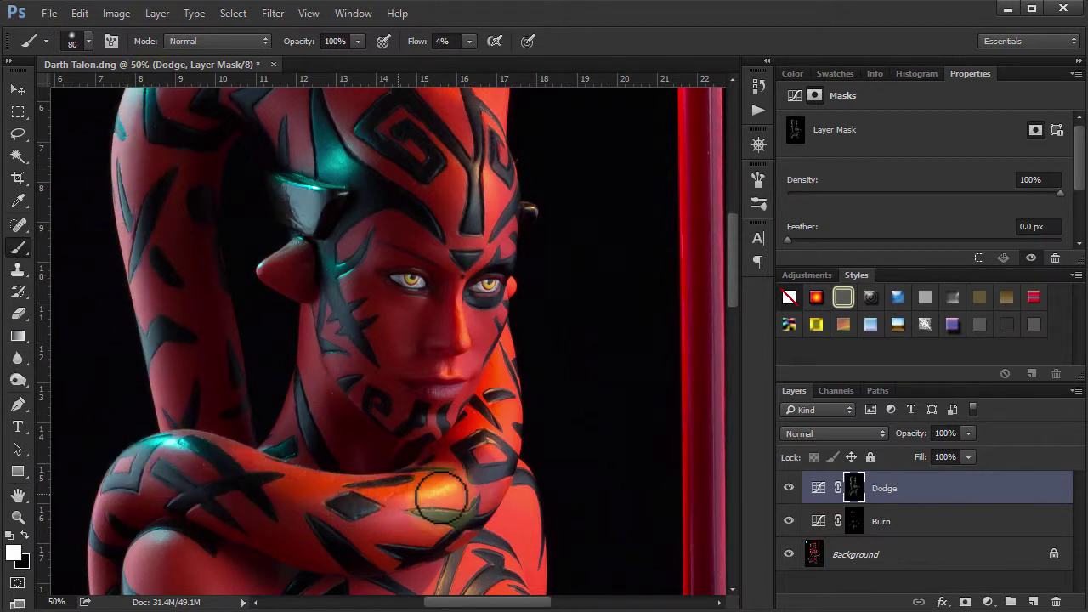
Dodge the lower chest, shoulder armour and the copper edge of the bracer.
left_click_drag(732, 270, 721, 231)
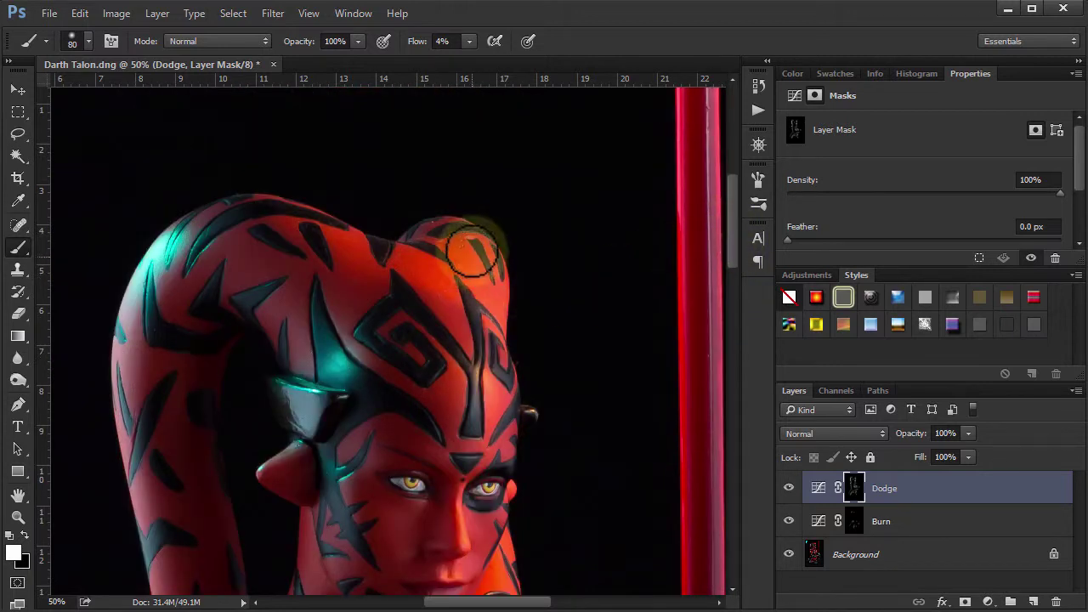
mouse_move(473, 252)
left_mouse_down()
mouse_move(467, 312)
mouse_move(489, 248)
mouse_move(444, 259)
left_mouse_up()
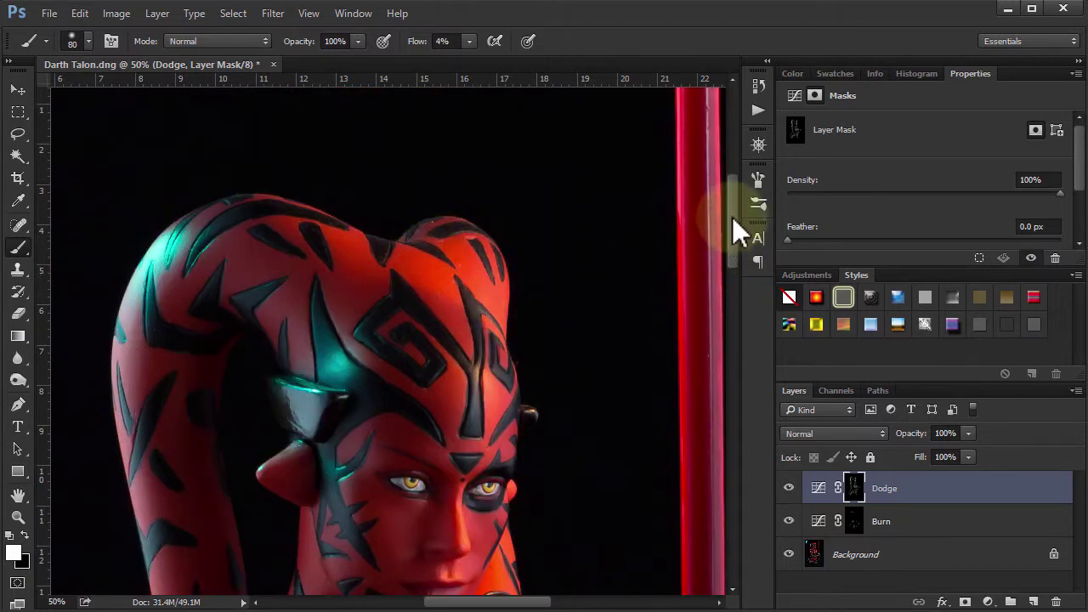
mouse_move(738, 232)
left_mouse_down()
mouse_move(736, 382)
mouse_move(736, 340)
left_mouse_up()
mouse_move(503, 292)
left_mouse_down()
mouse_move(435, 290)
mouse_move(443, 311)
mouse_move(473, 285)
mouse_move(447, 270)
mouse_move(442, 311)
left_mouse_up()
mouse_move(569, 243)
left_mouse_down()
mouse_move(540, 251)
mouse_move(600, 238)
mouse_move(605, 264)
mouse_move(609, 252)
mouse_move(559, 230)
left_mouse_up()
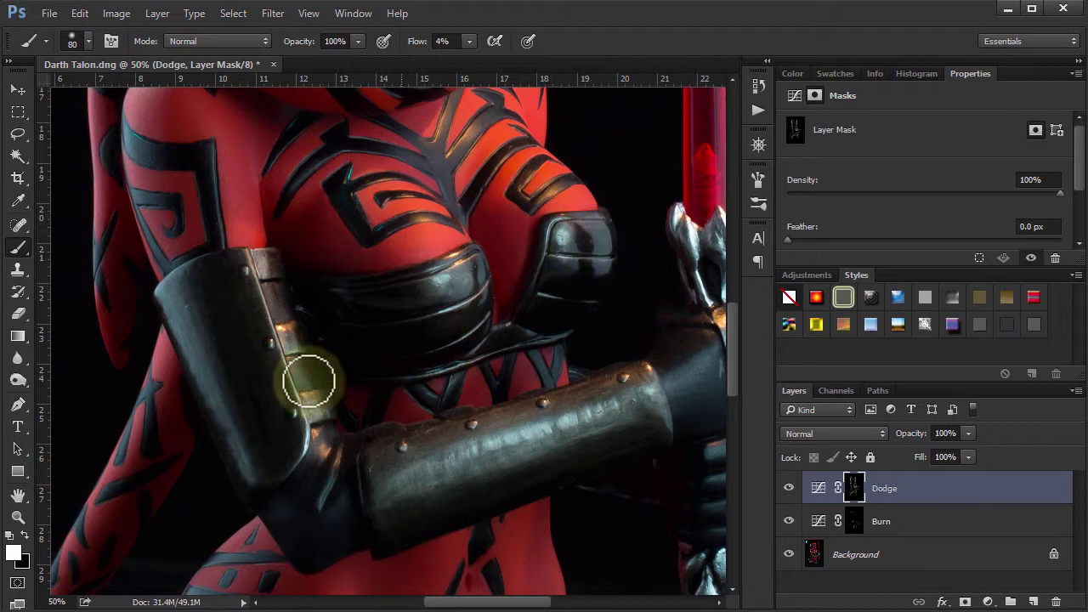
mouse_move(308, 381)
left_mouse_down()
mouse_move(240, 268)
mouse_move(251, 257)
mouse_move(304, 437)
mouse_move(287, 441)
mouse_move(175, 278)
mouse_move(164, 313)
mouse_move(212, 395)
mouse_move(370, 426)
mouse_move(492, 536)
mouse_move(496, 459)
mouse_move(552, 446)
mouse_move(506, 444)
mouse_move(566, 432)
mouse_move(290, 472)
mouse_move(67, 537)
mouse_move(157, 353)
mouse_move(232, 455)
mouse_move(706, 436)
left_mouse_up()
Zoom out to the whole bust and compare it with Dodge on and off, ending with Dodge visible.
key("ctrl+minus")
key("ctrl+minus")
key("ctrl+minus")
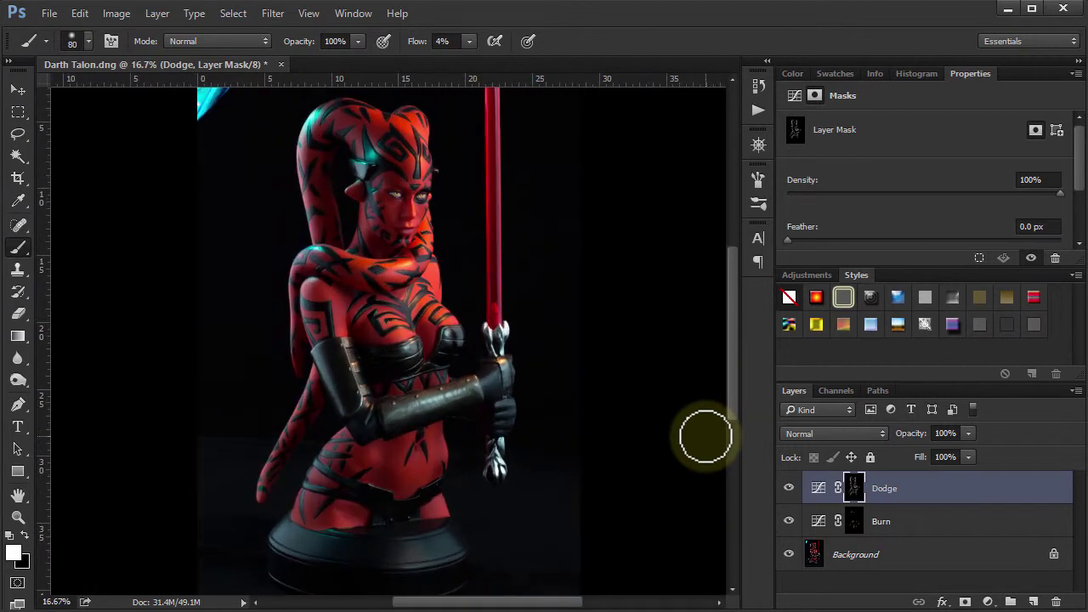
left_click(787, 490)
left_click(790, 490)
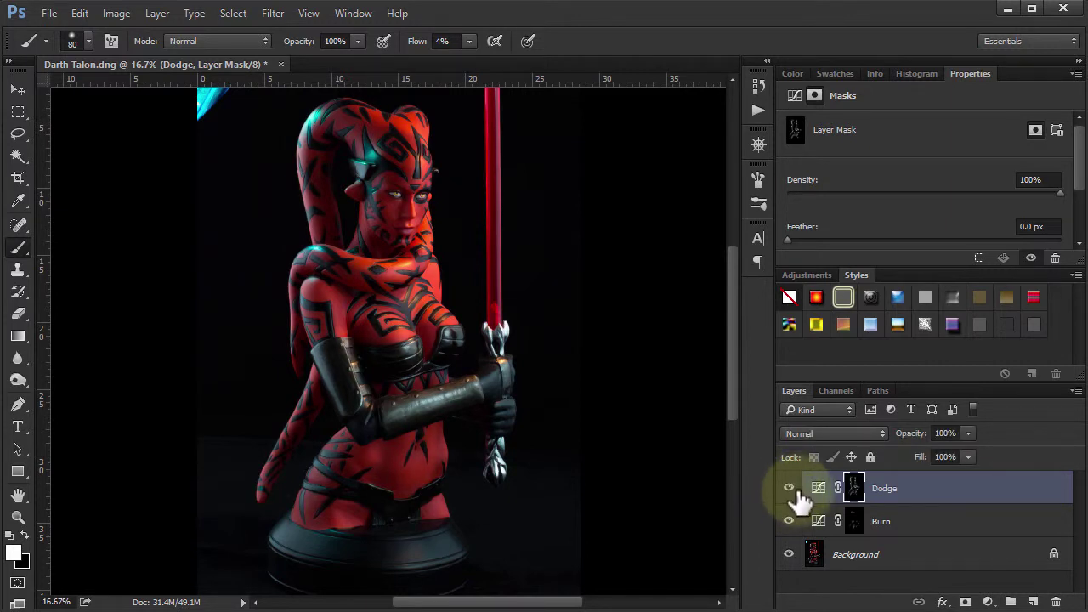
left_click(789, 490)
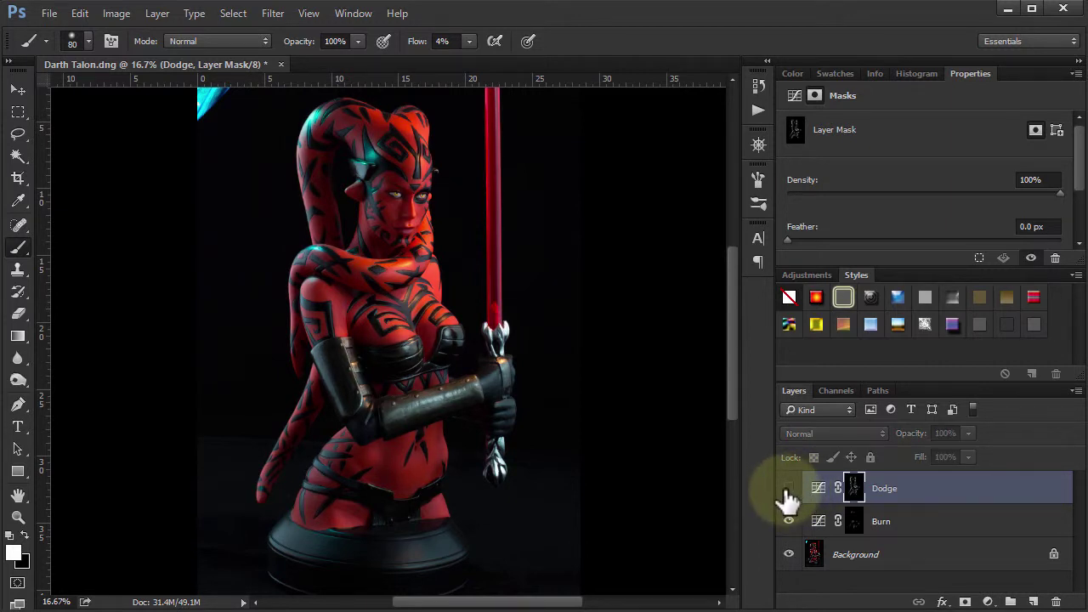
left_click(789, 490)
left_click(789, 491)
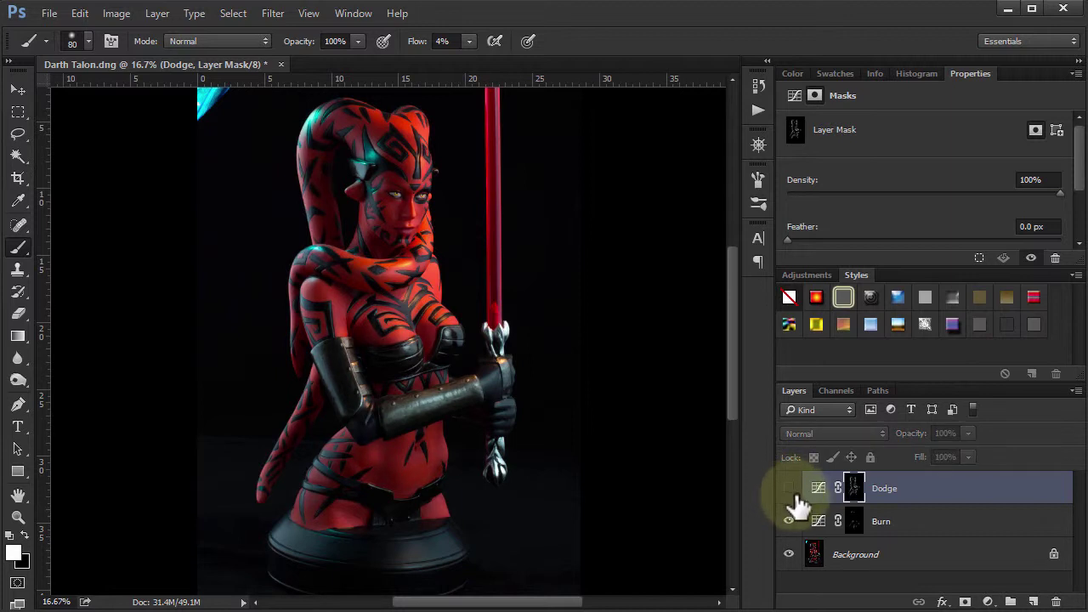
left_click(789, 489)
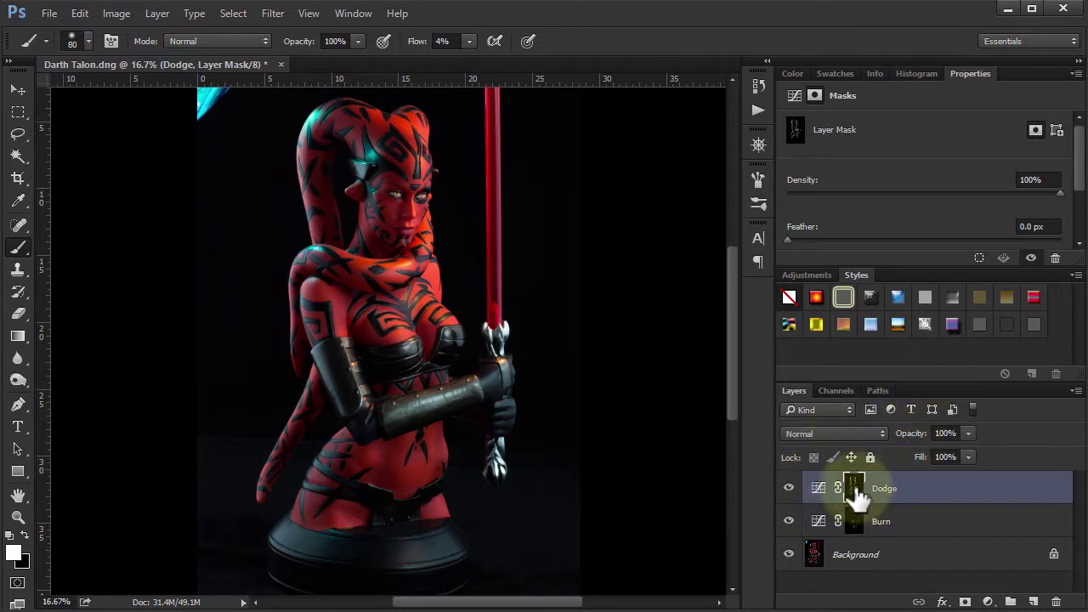
Steepen the Dodge layer's curve in Properties for stronger brightening.
left_click(790, 97)
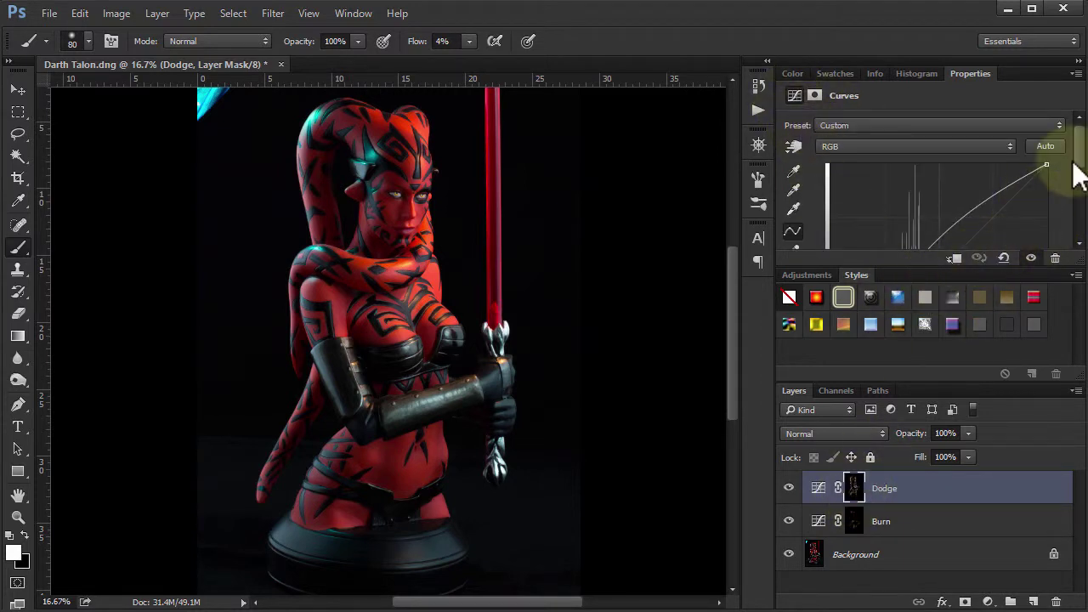
scroll(1078, 163, "down", 3)
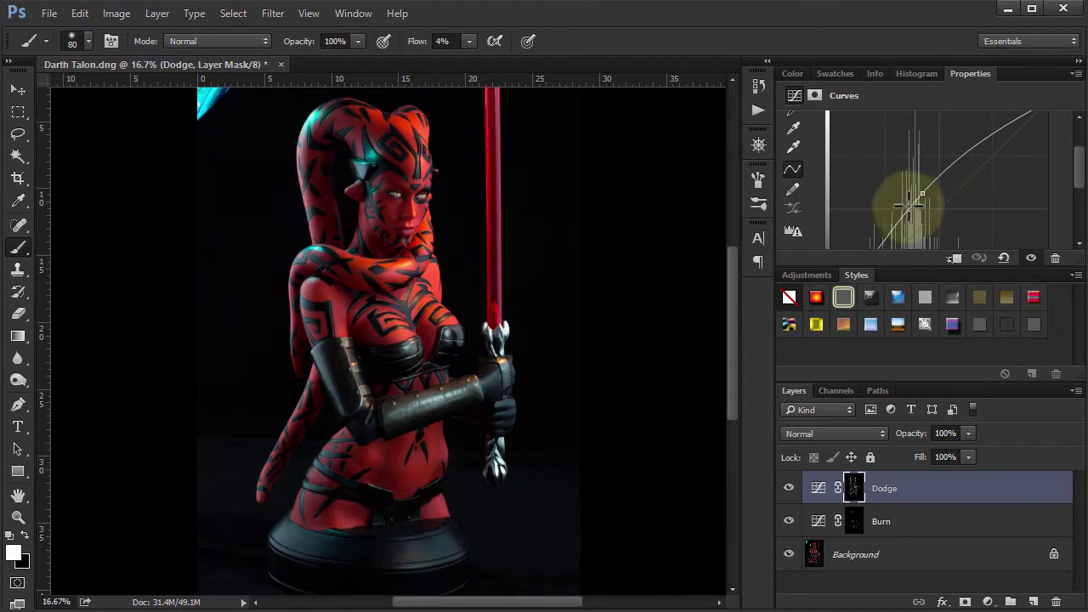
mouse_move(921, 196)
left_mouse_down()
mouse_move(875, 168)
mouse_move(917, 216)
mouse_move(867, 170)
mouse_move(911, 224)
mouse_move(917, 201)
mouse_move(895, 167)
mouse_move(922, 192)
left_mouse_up()
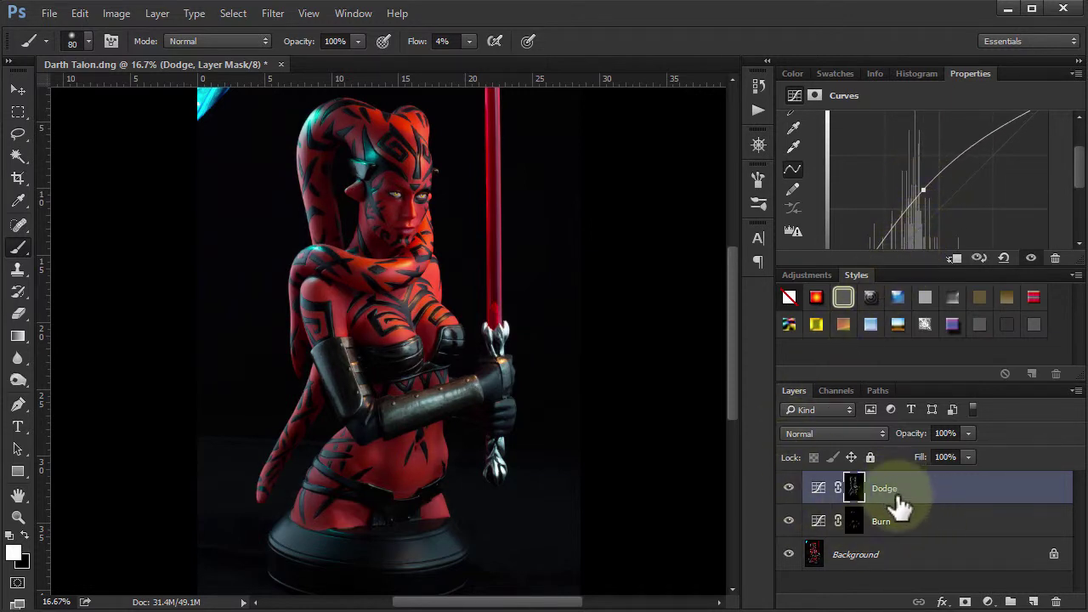
Lower the Dodge layer's opacity to 75%.
left_click(968, 434)
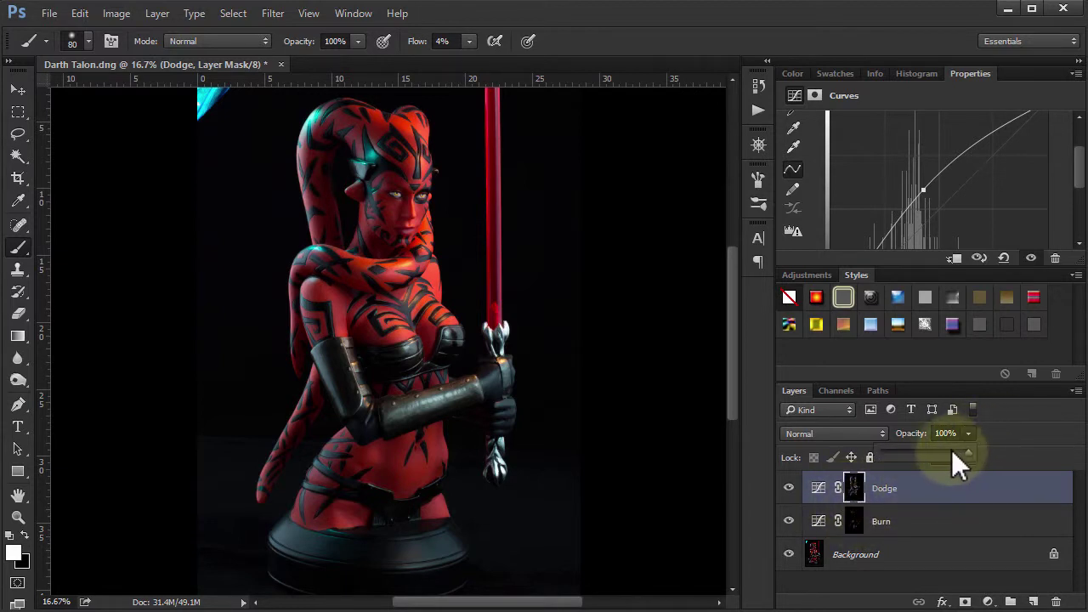
mouse_move(946, 449)
left_mouse_down()
mouse_move(946, 459)
mouse_move(936, 453)
mouse_move(951, 448)
left_mouse_up()
left_click(1012, 460)
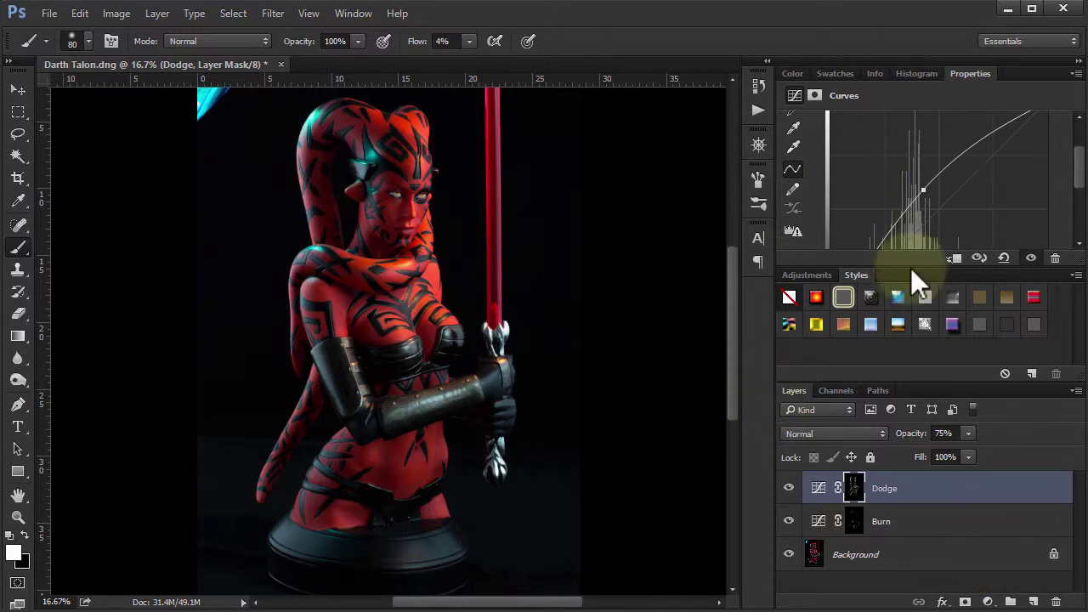
Select the Burn layer and reduce its opacity to 78%.
left_click(885, 525)
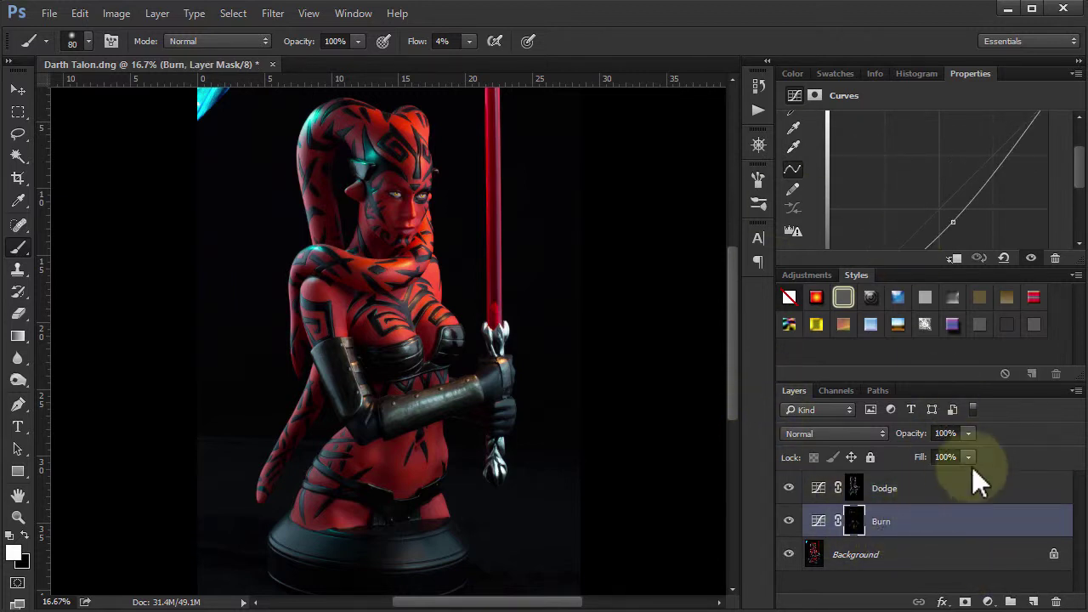
left_click(969, 435)
left_click_drag(959, 451, 948, 452)
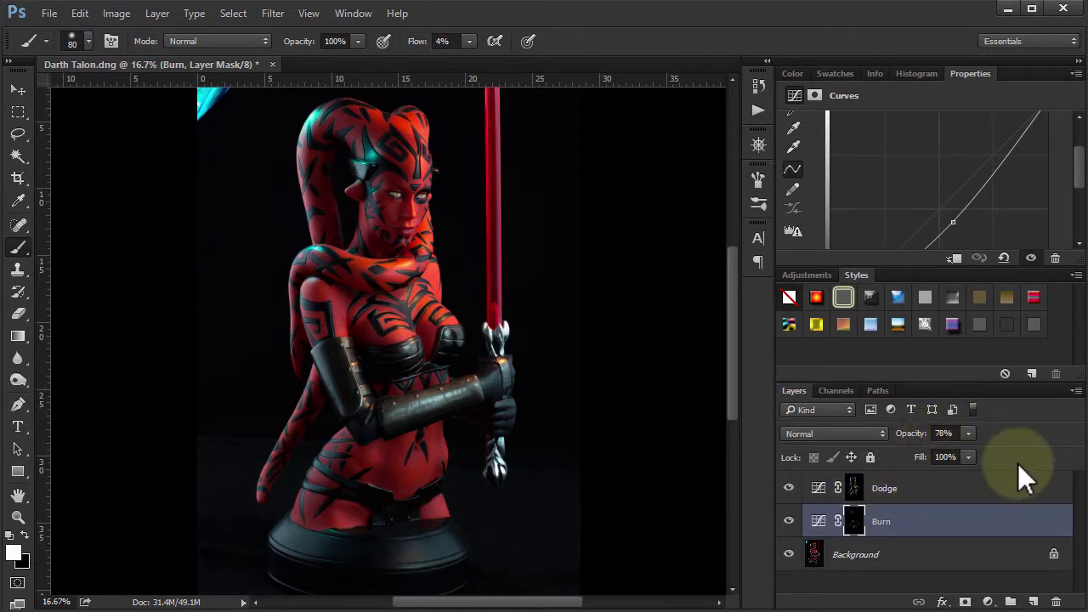
key("ctrl+minus")
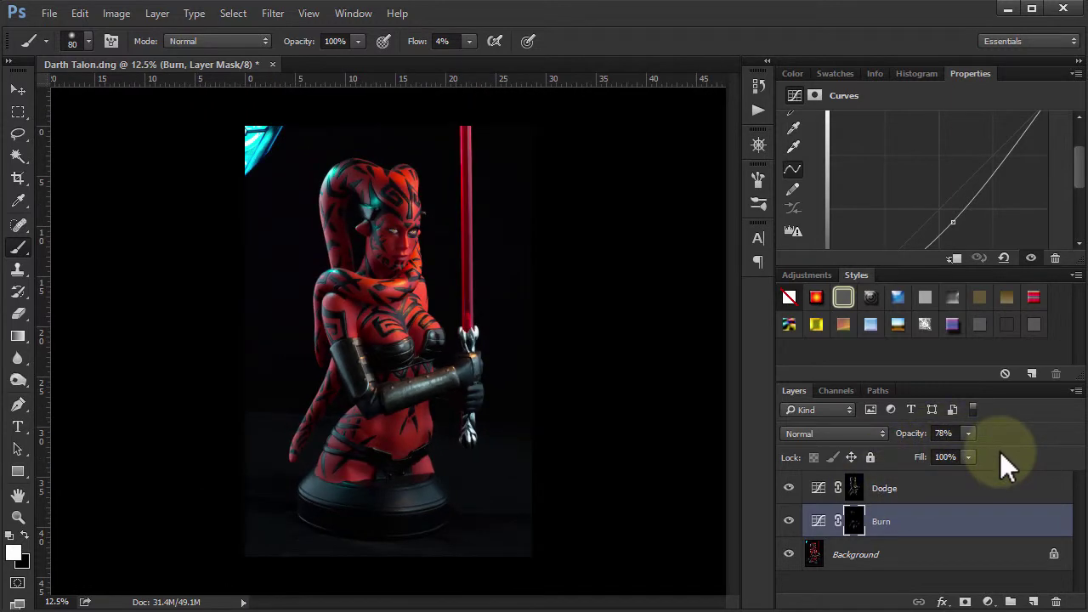